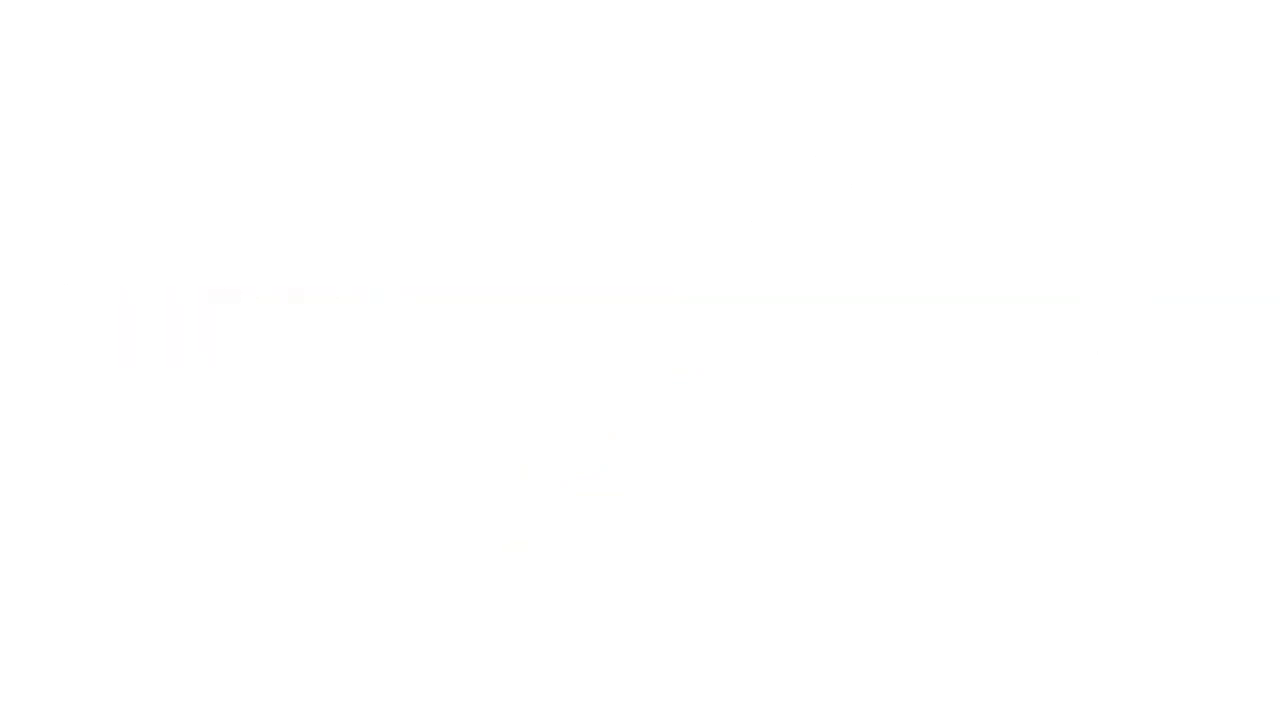
Step: Create Axis1 from the intersection of the Front Plane and Right Plane
left_click(108, 375)
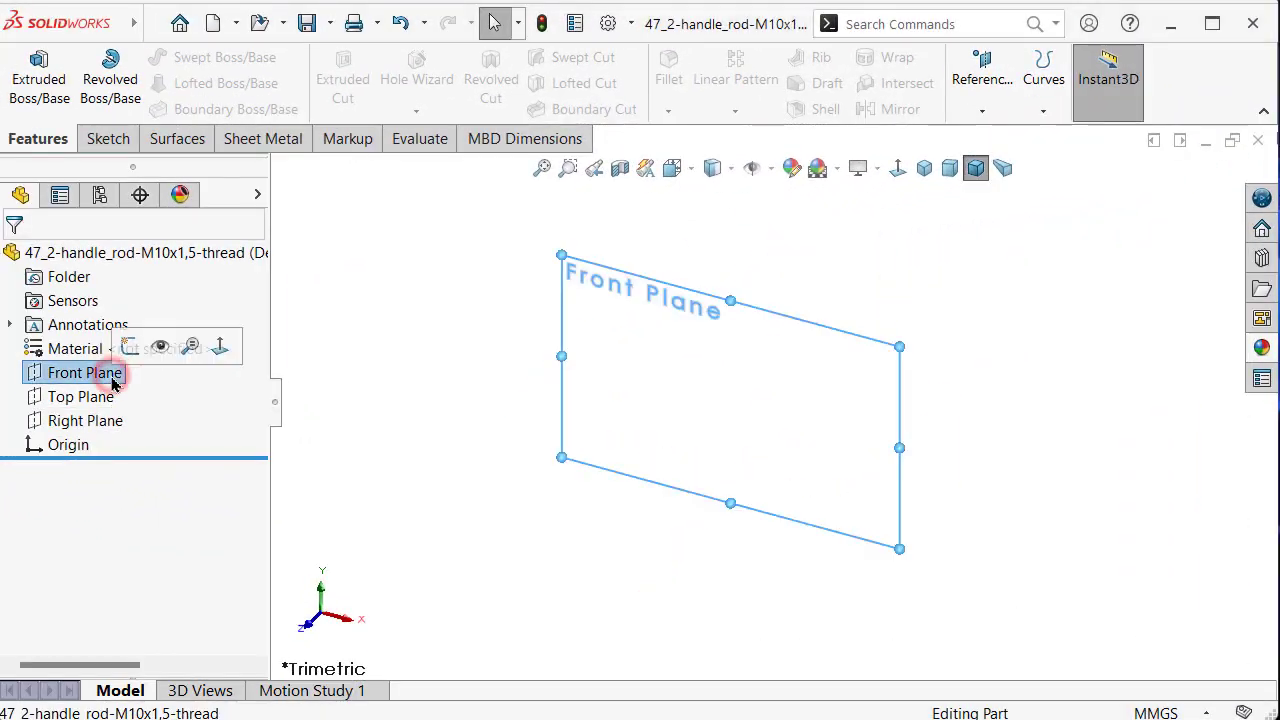
left_click(111, 421, "ctrl")
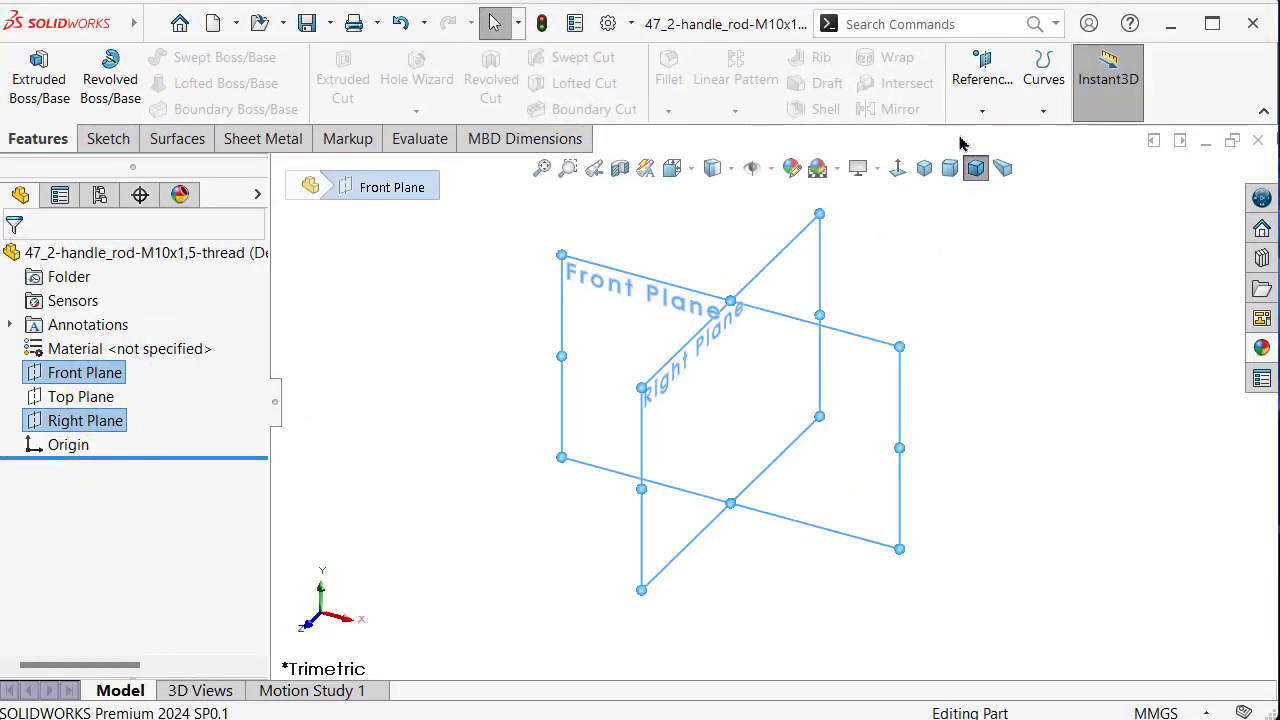
left_click(982, 110)
left_click(983, 160)
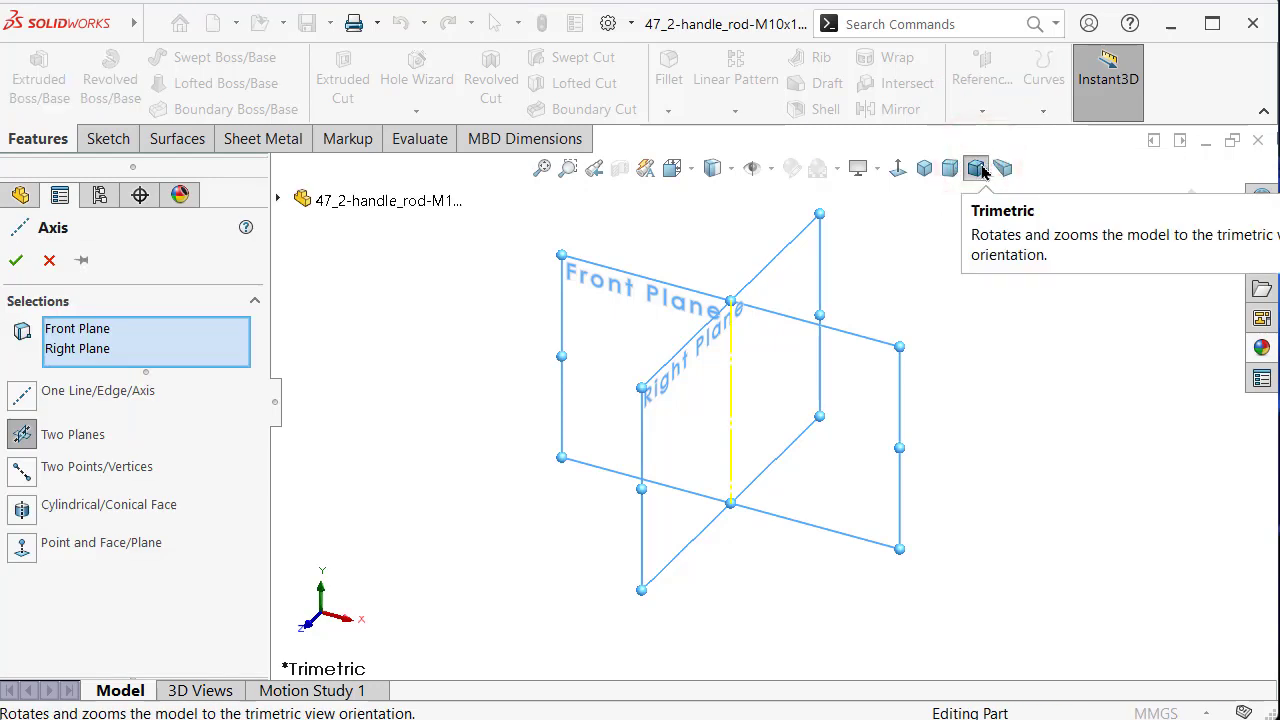
left_click(1179, 198)
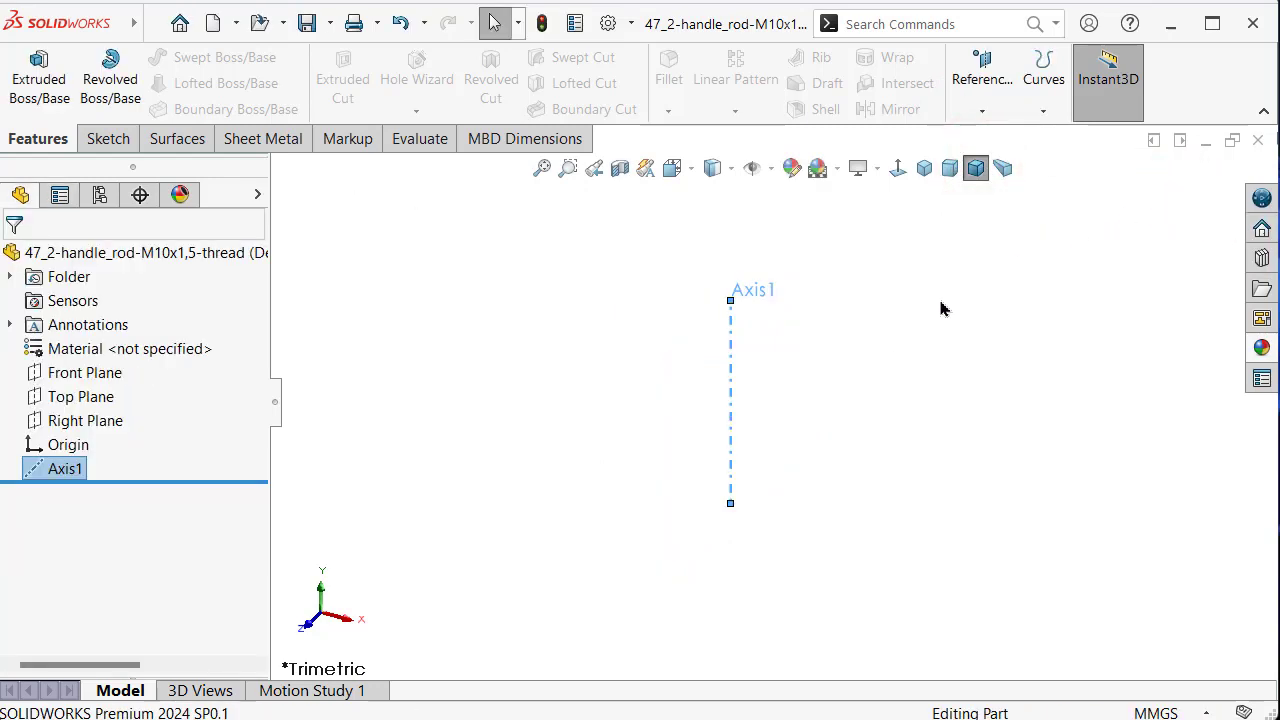
left_click(90, 370)
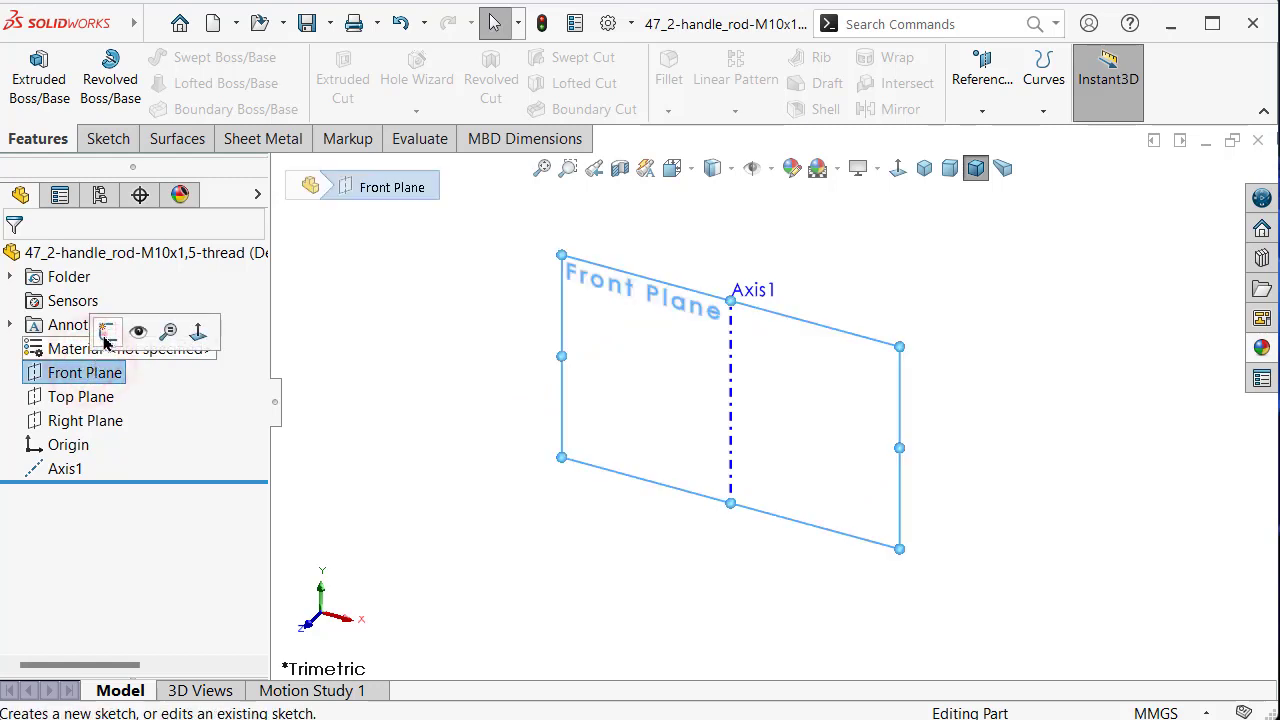
Step: Start a sketch on the Front Plane and draw a circle centred on the origin
left_click(106, 334)
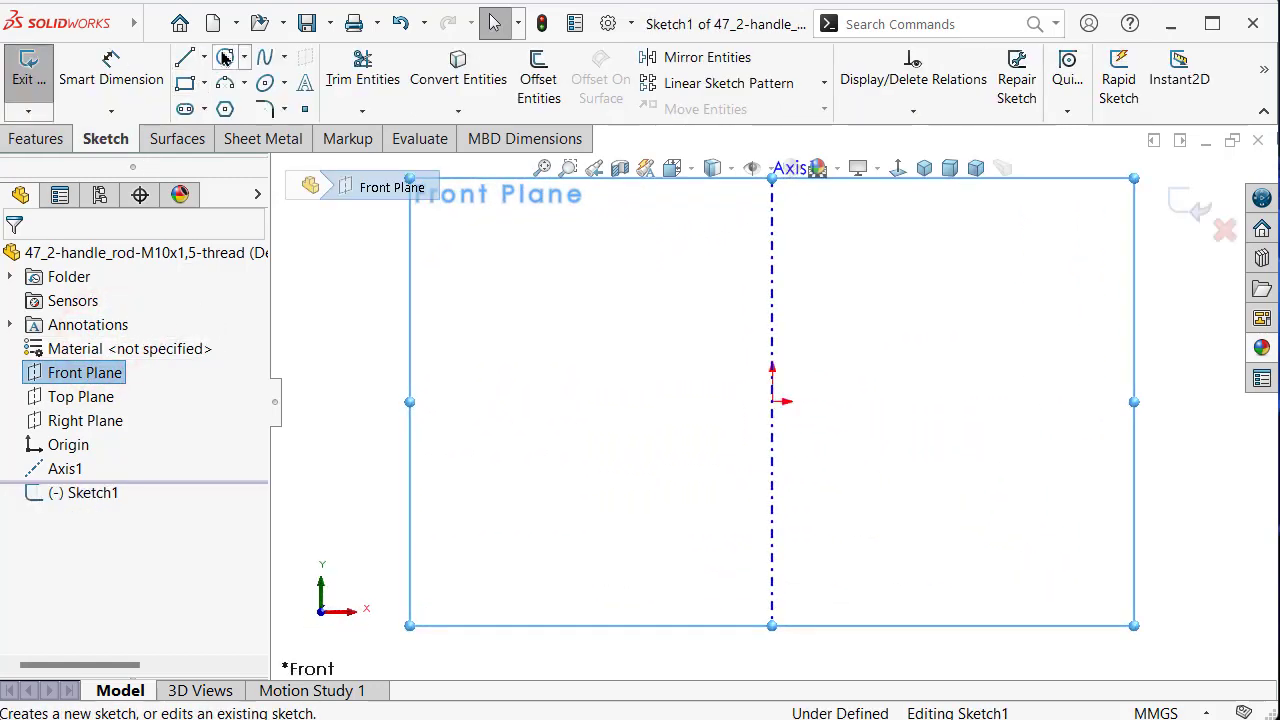
left_click(225, 57)
left_click(771, 401)
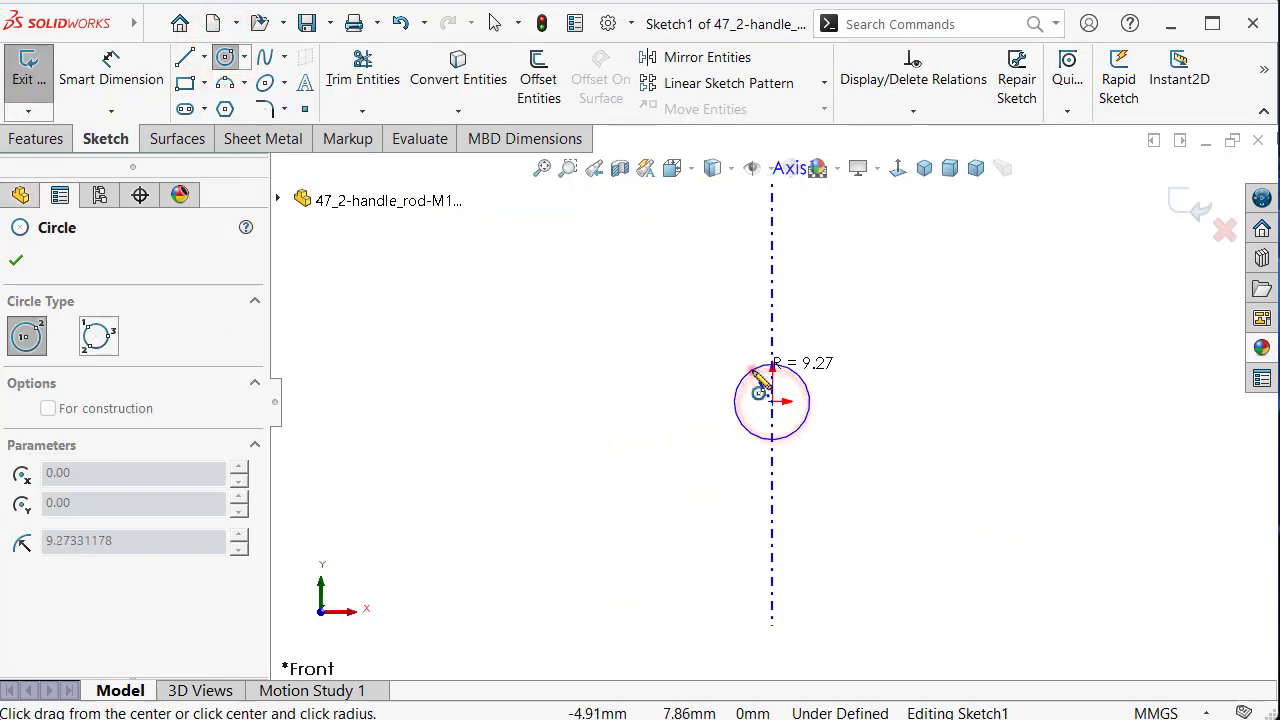
left_click(755, 372)
Step: Dimension the circle's diameter to 10 mm
right_click_drag(671, 400, 660, 386)
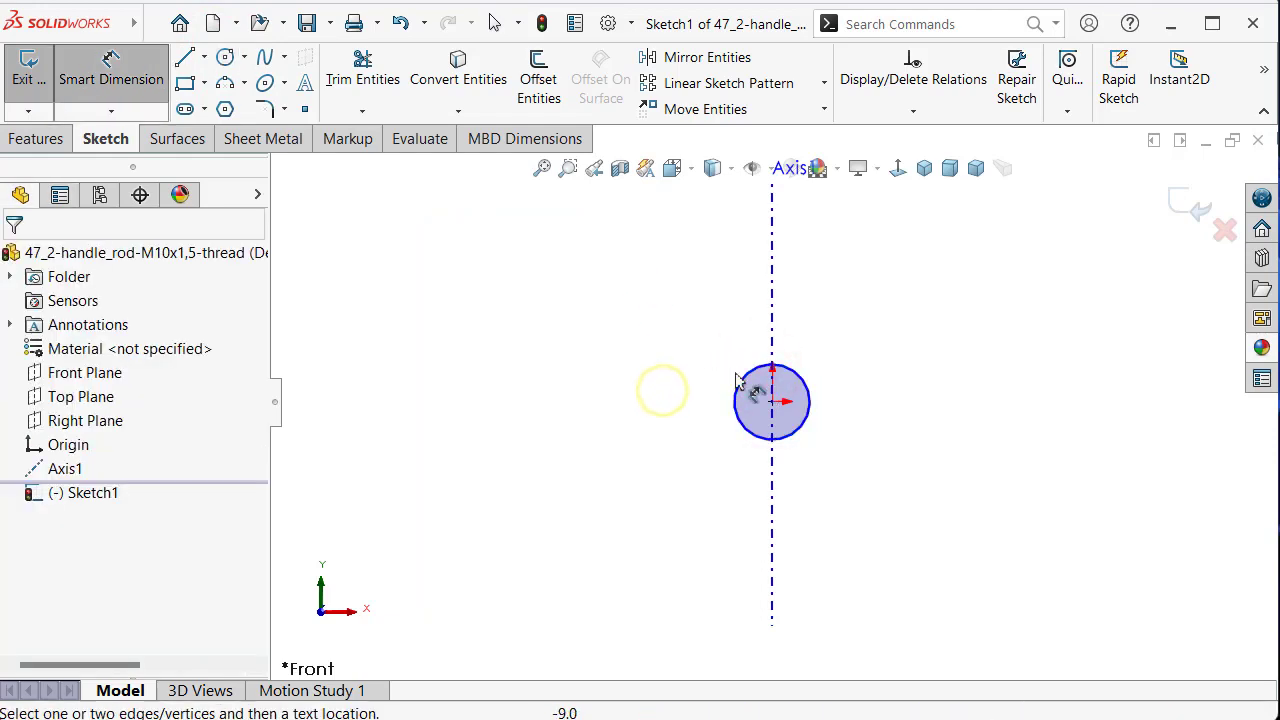
left_click(813, 410)
left_click(905, 408)
type("1")
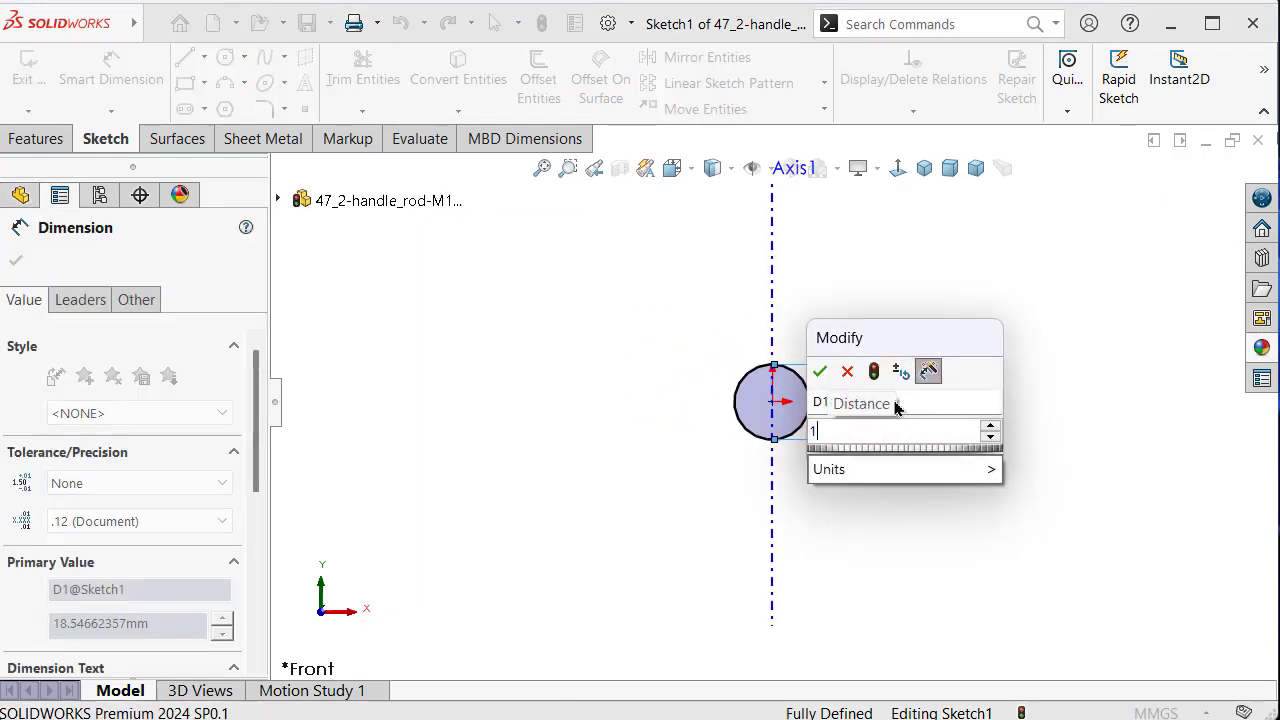
type("0")
key("Return")
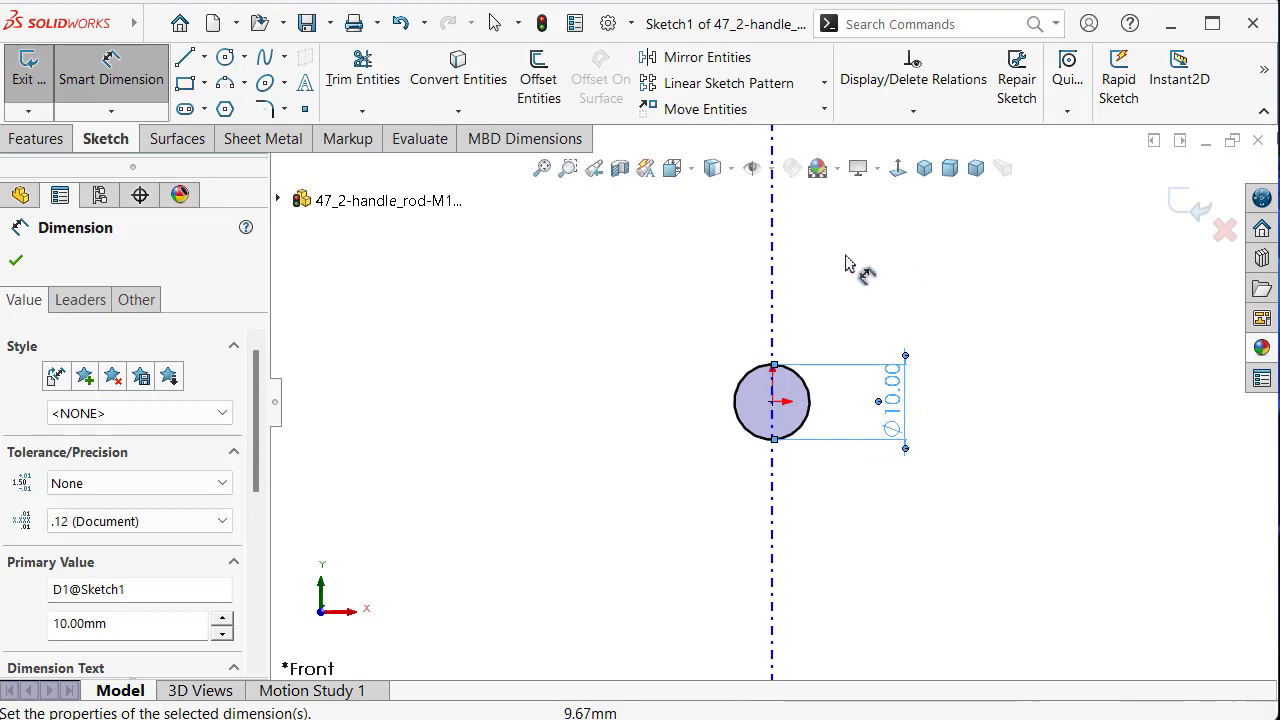
left_click(14, 143)
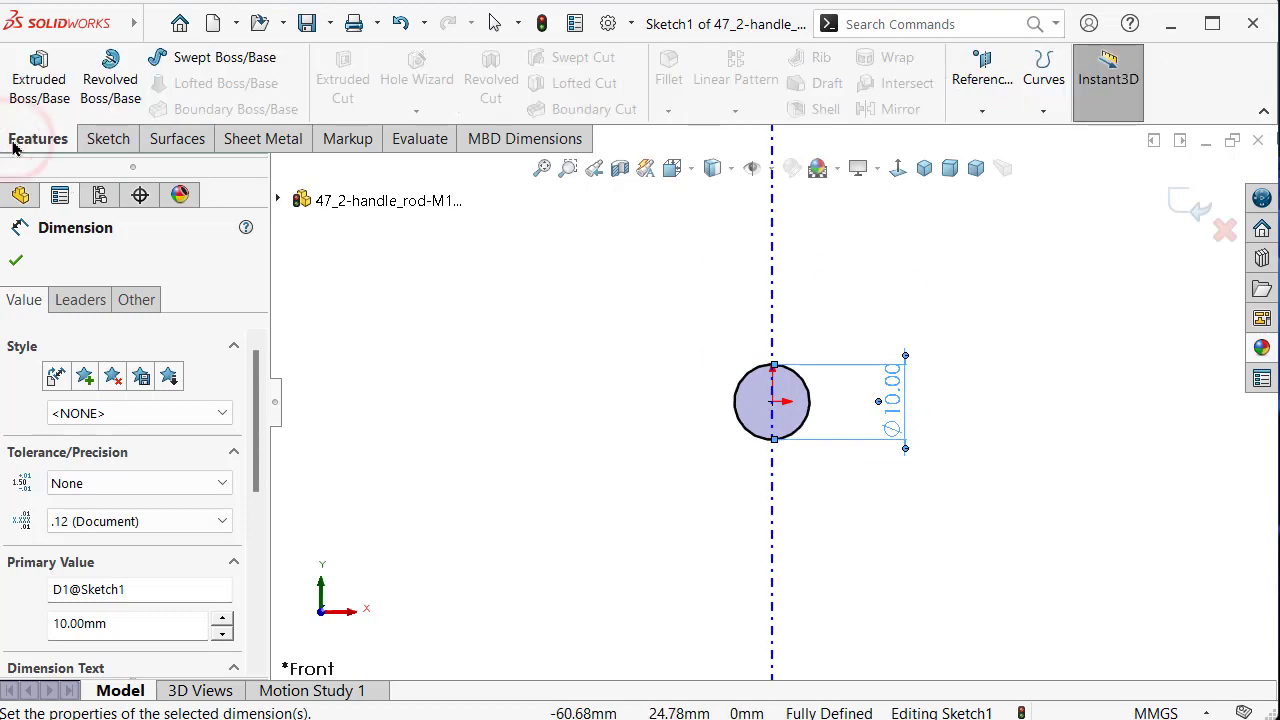
Step: Extrude the 10 mm circle to a depth of 100 mm as Boss-Extrude1
left_click(36, 78)
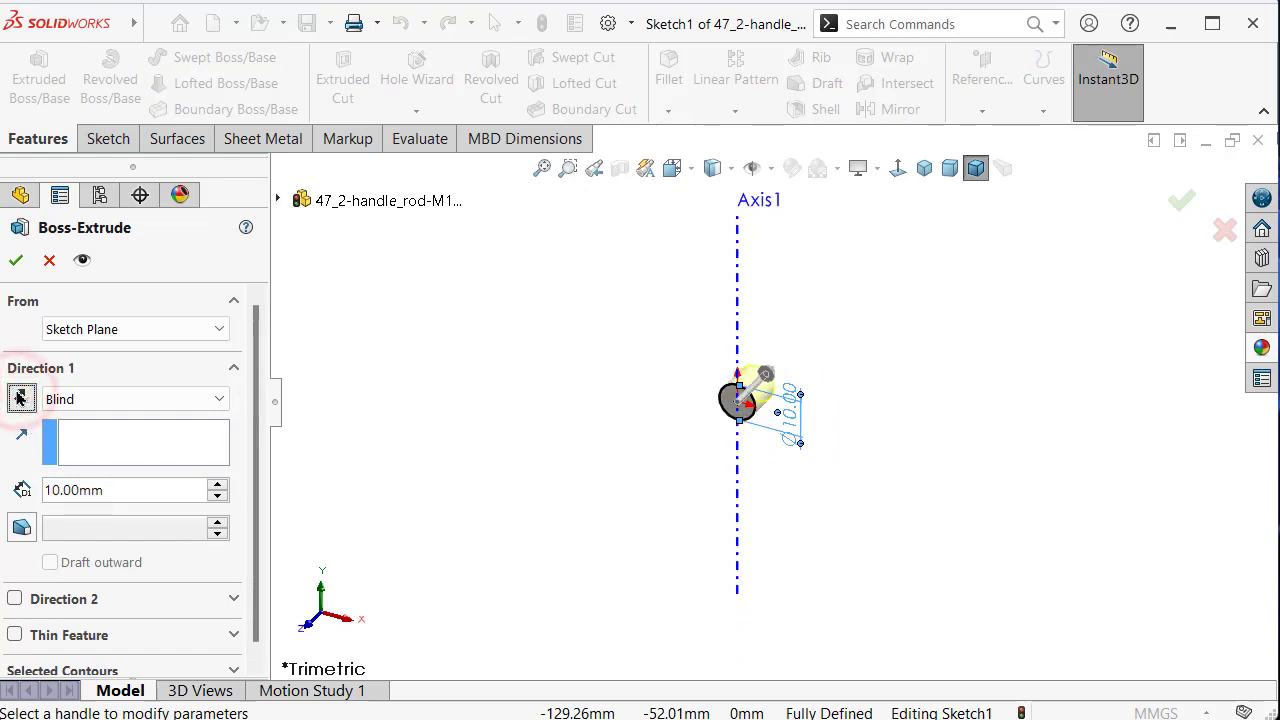
left_click_drag(90, 487, 42, 489)
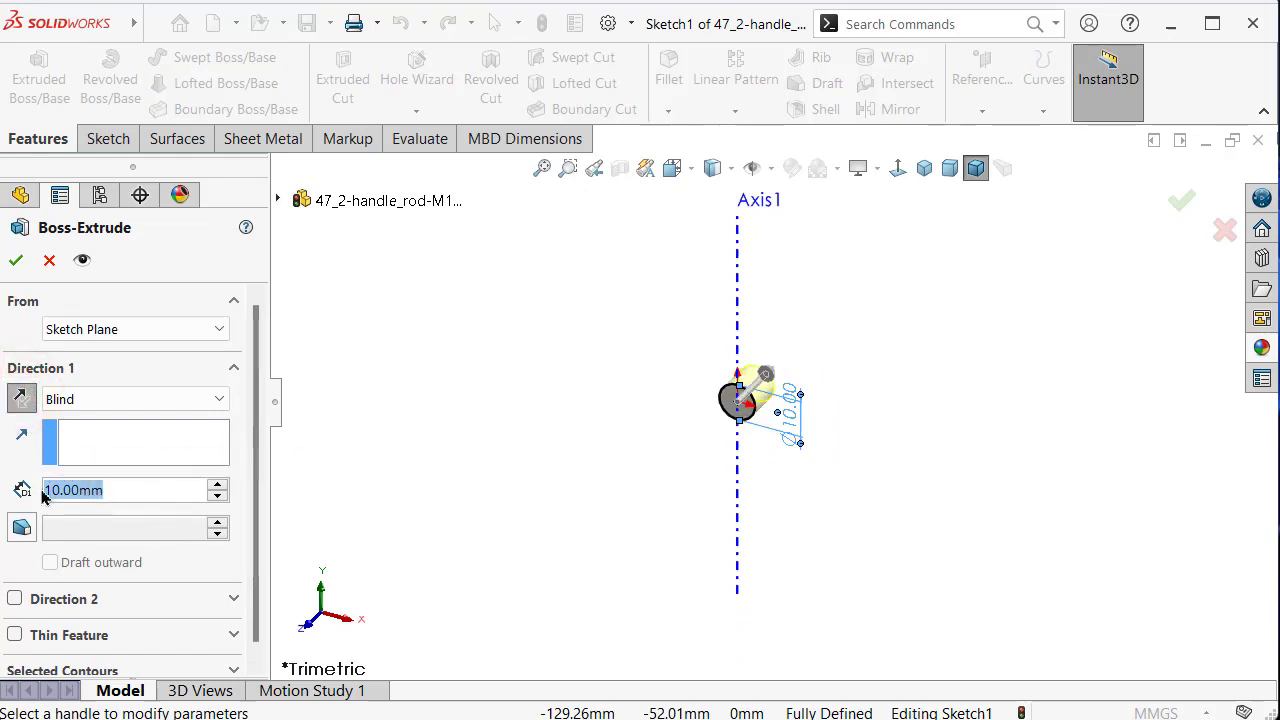
type("100")
key("Return")
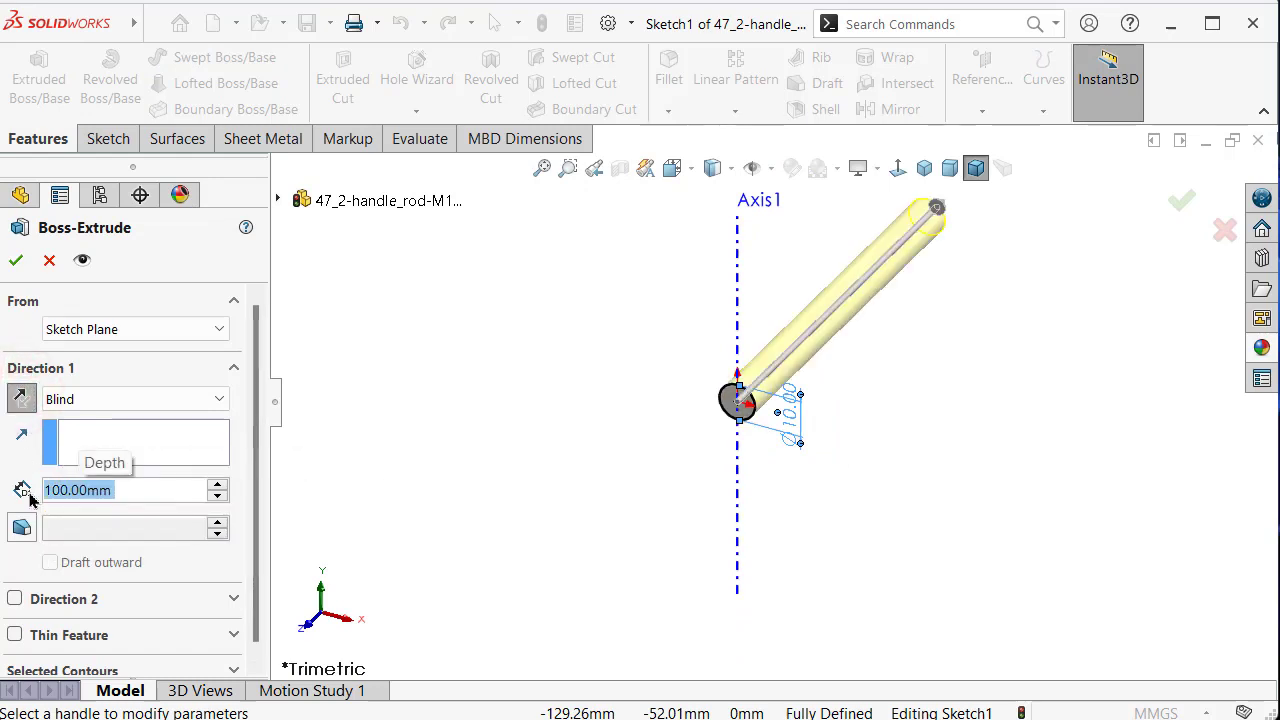
left_click(18, 262)
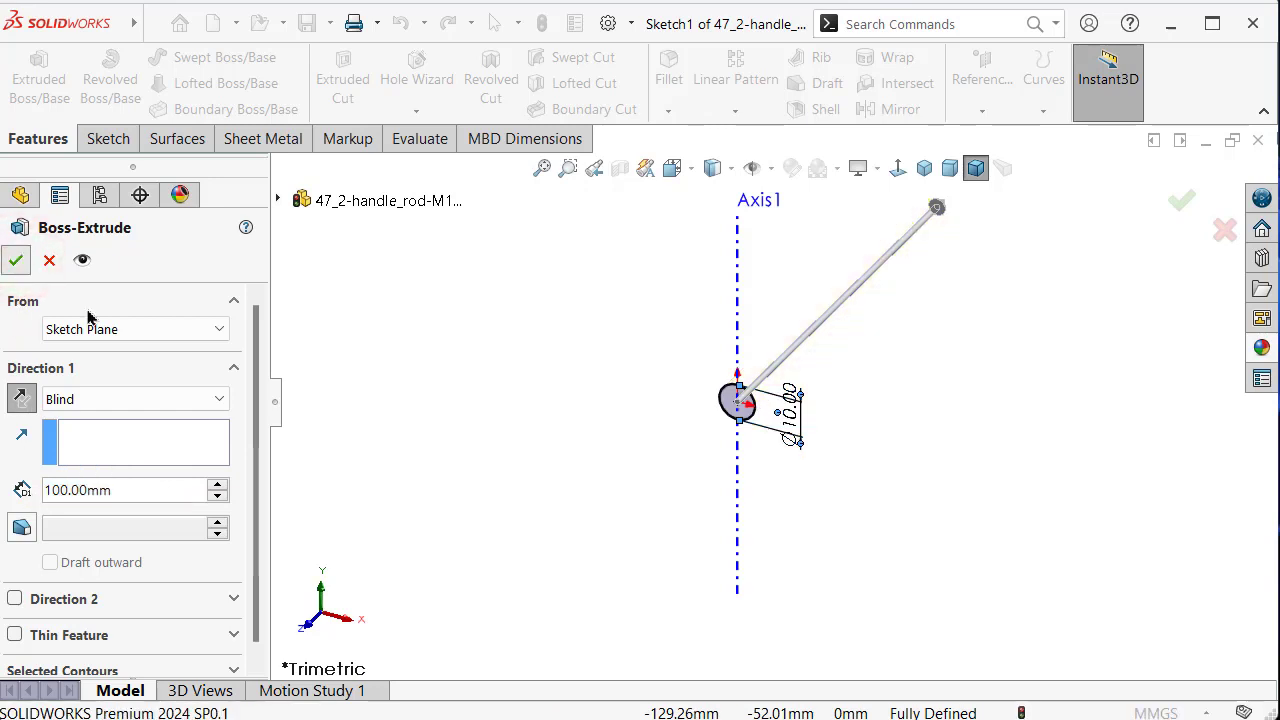
left_click(459, 452)
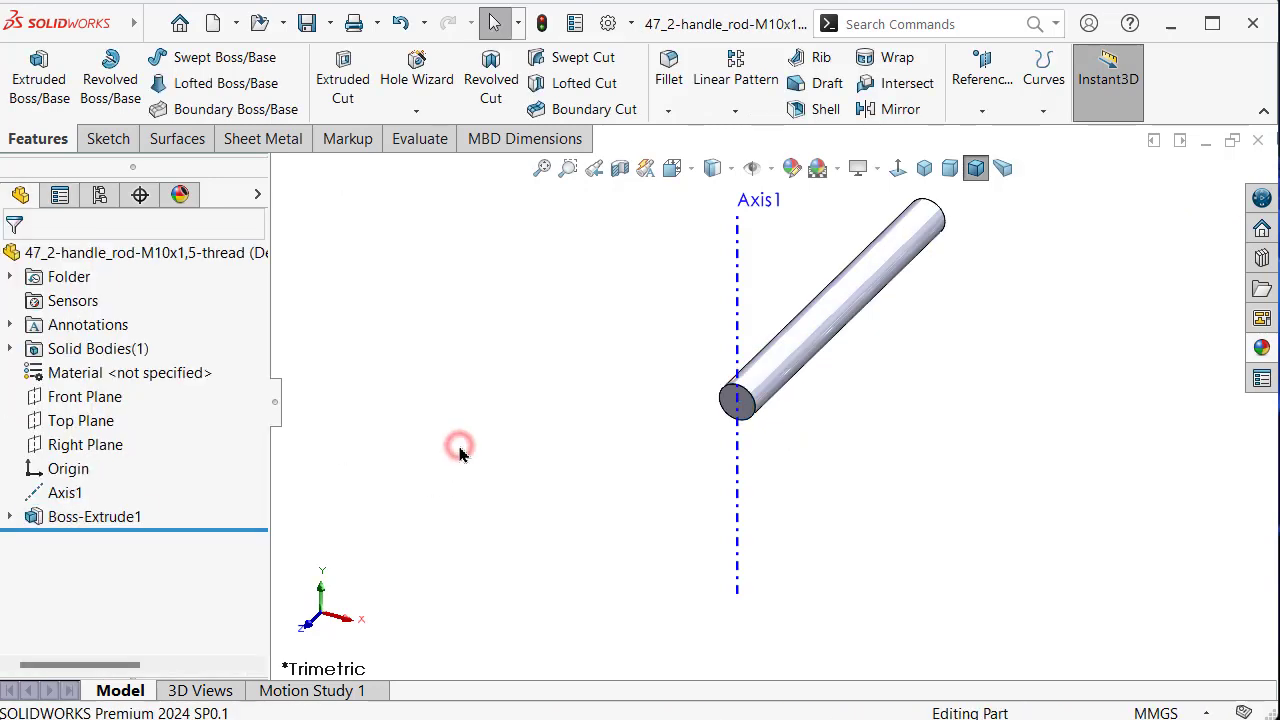
Step: Apply the polished steel appearance to the rod and zoom in on one end
left_click(1274, 352)
double_click(937, 540)
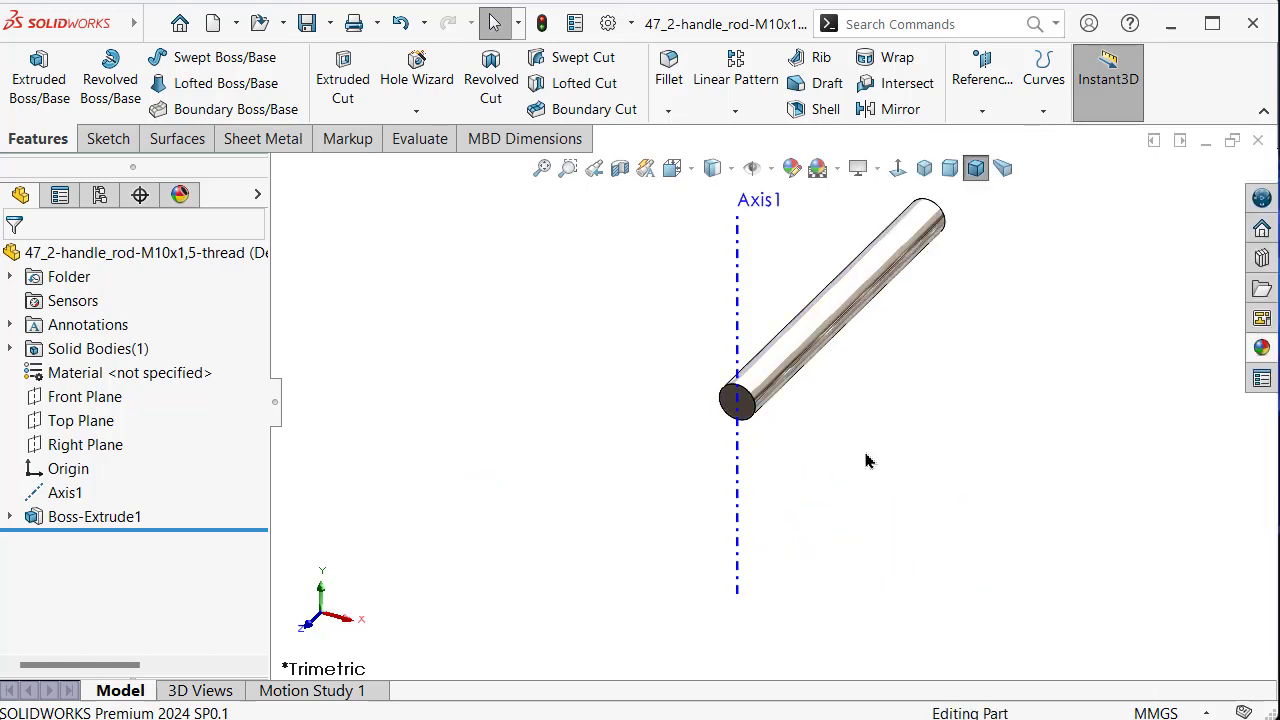
mouse_move(881, 387)
middle_mouse_down()
mouse_move(837, 449)
mouse_move(729, 429)
mouse_move(908, 330)
mouse_move(1071, 440)
mouse_move(958, 305)
middle_mouse_up()
scroll(1071, 440, "down", 3)
middle_click_drag(1020, 406, 826, 296)
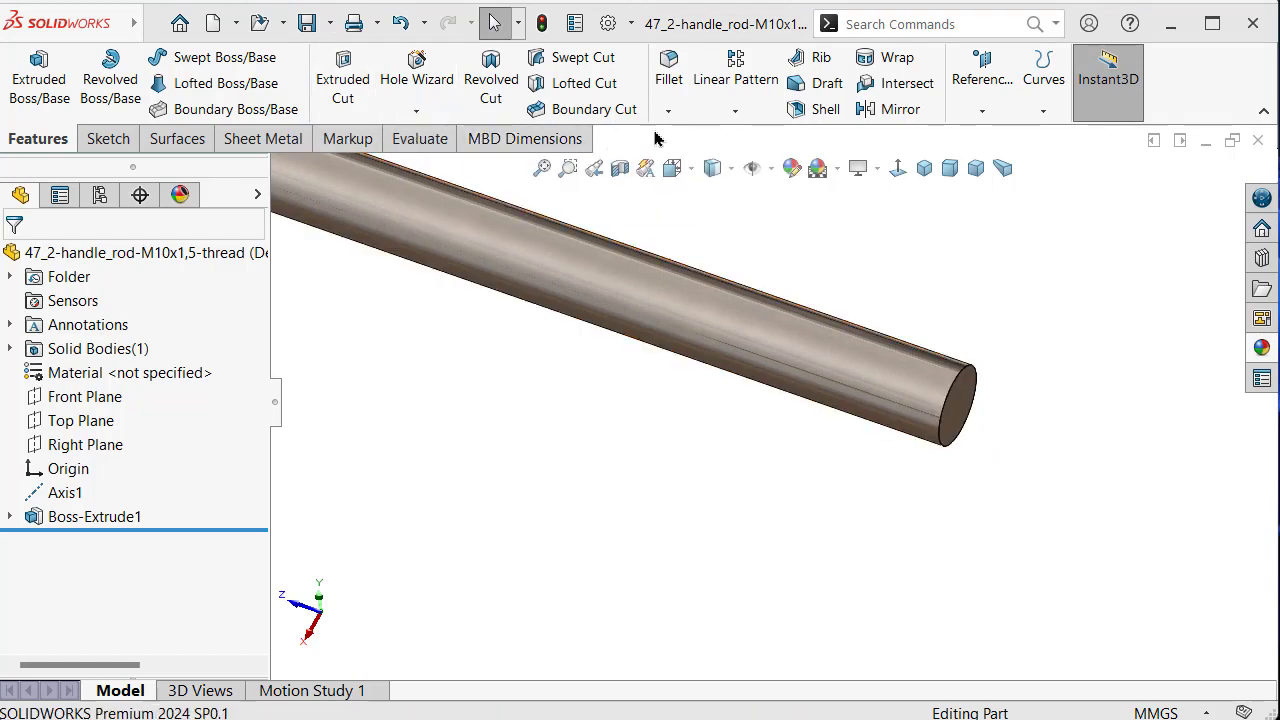
Step: Set up a Metric Die M10x1.5 cut thread on the rod's end edge, Blind 10 mm
left_click(416, 110)
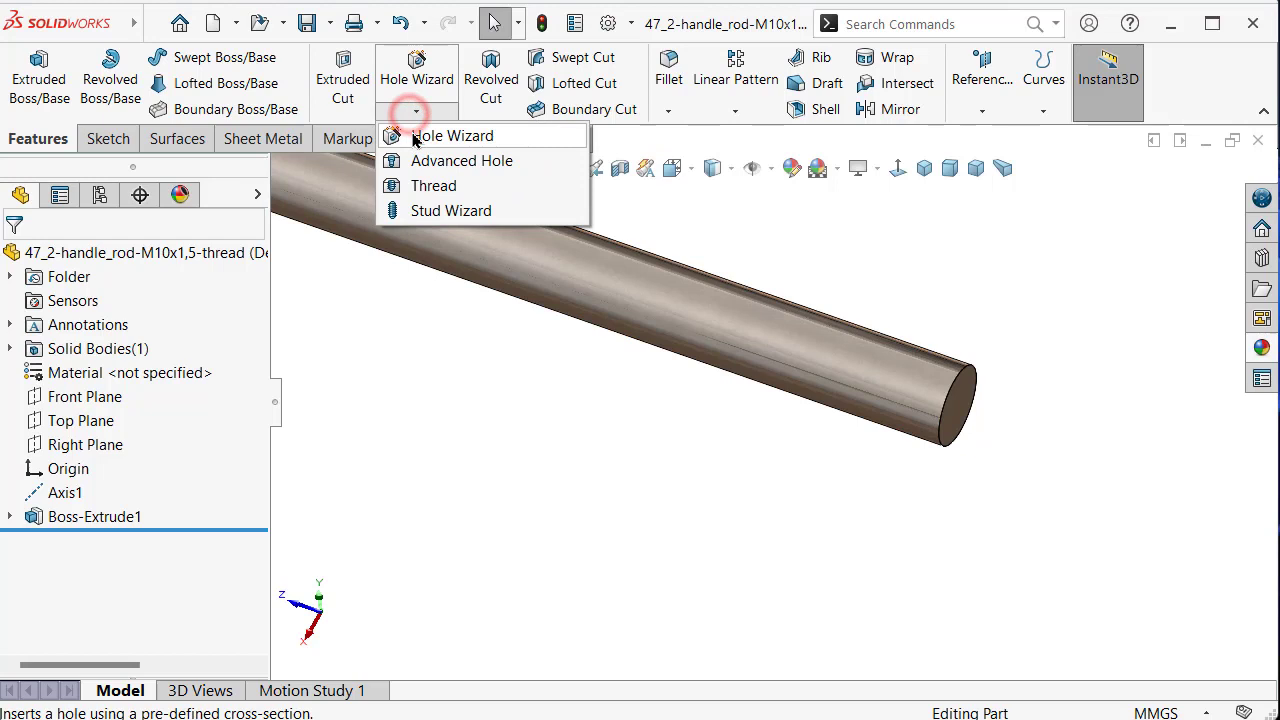
left_click(432, 186)
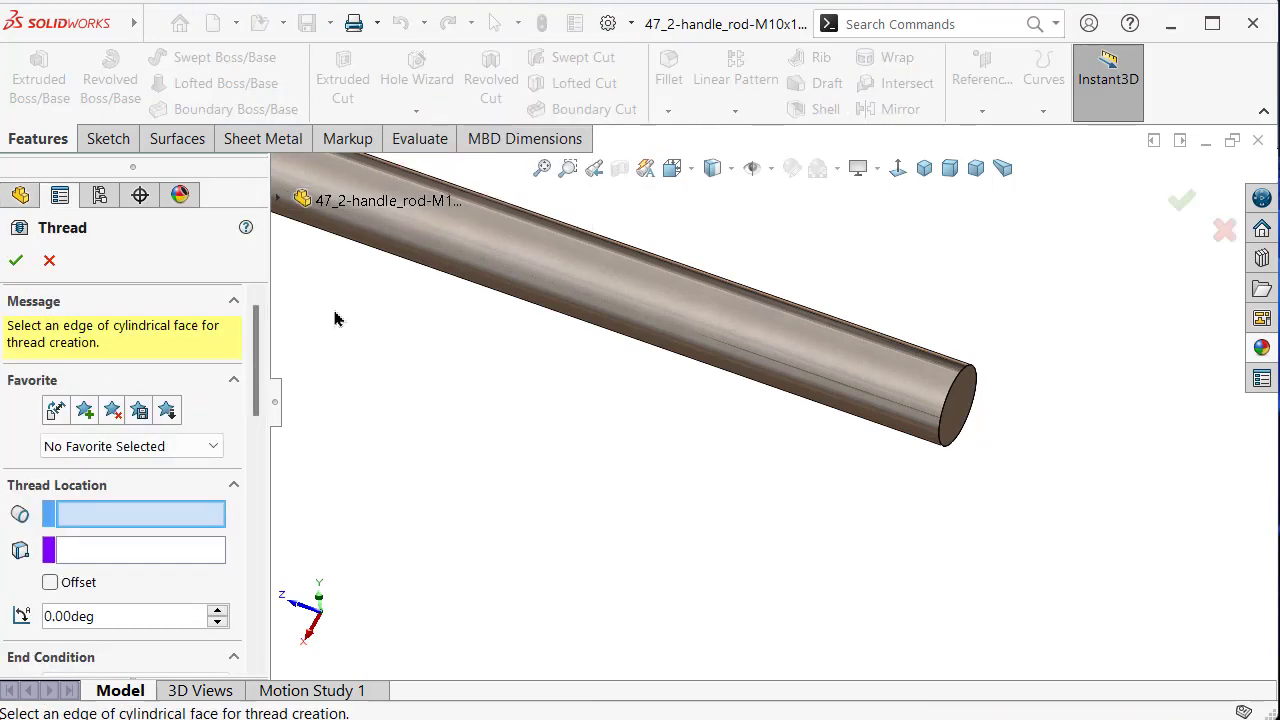
left_click(960, 378)
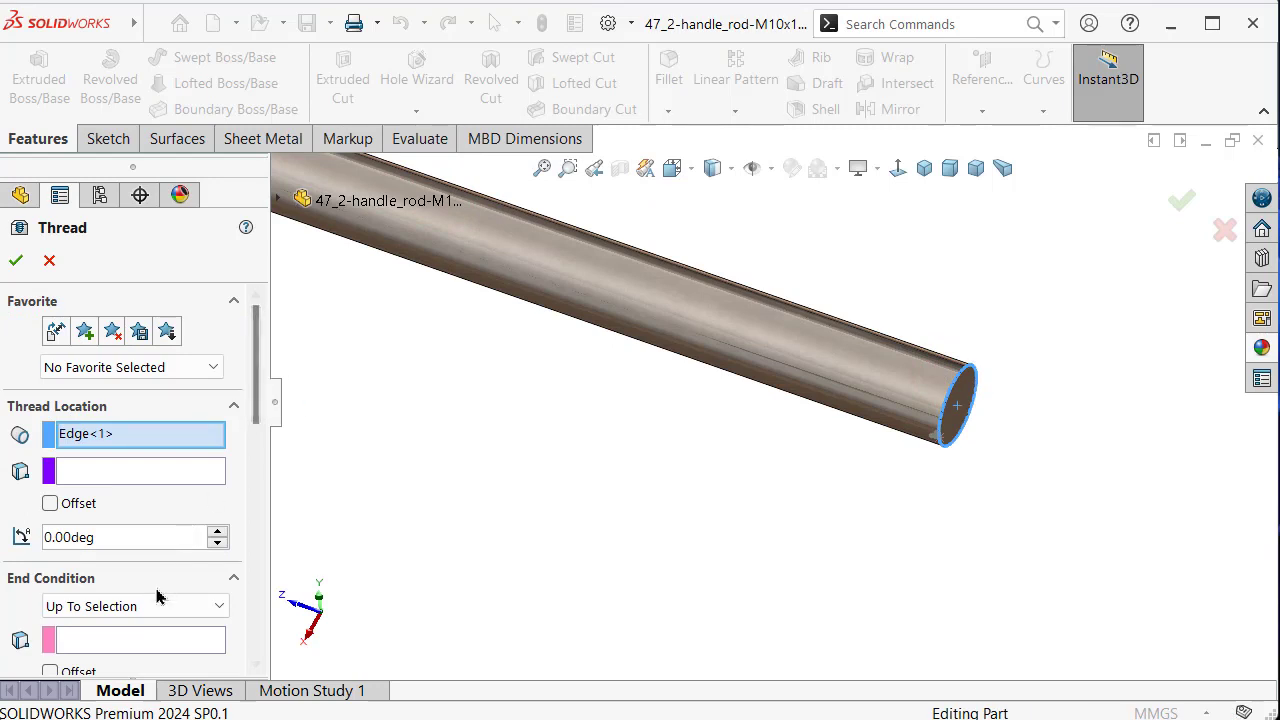
left_click(140, 608)
left_click(133, 624)
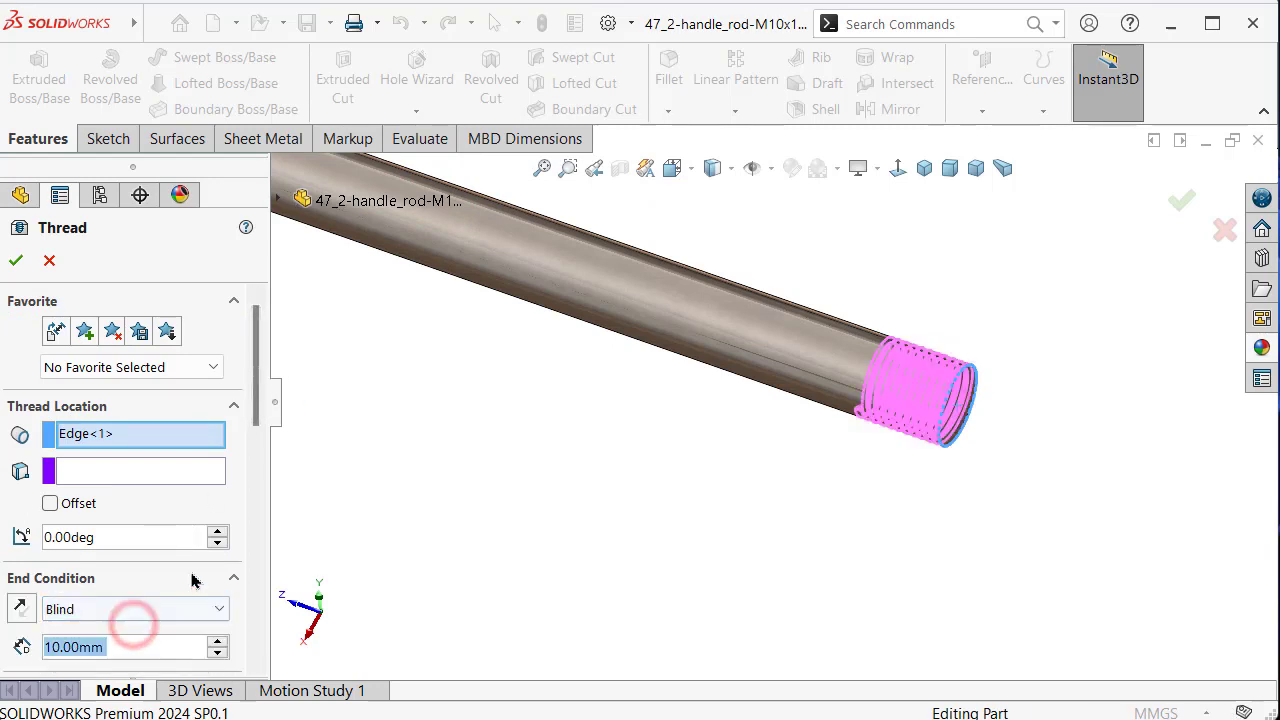
left_click_drag(257, 403, 257, 488)
left_click(183, 527)
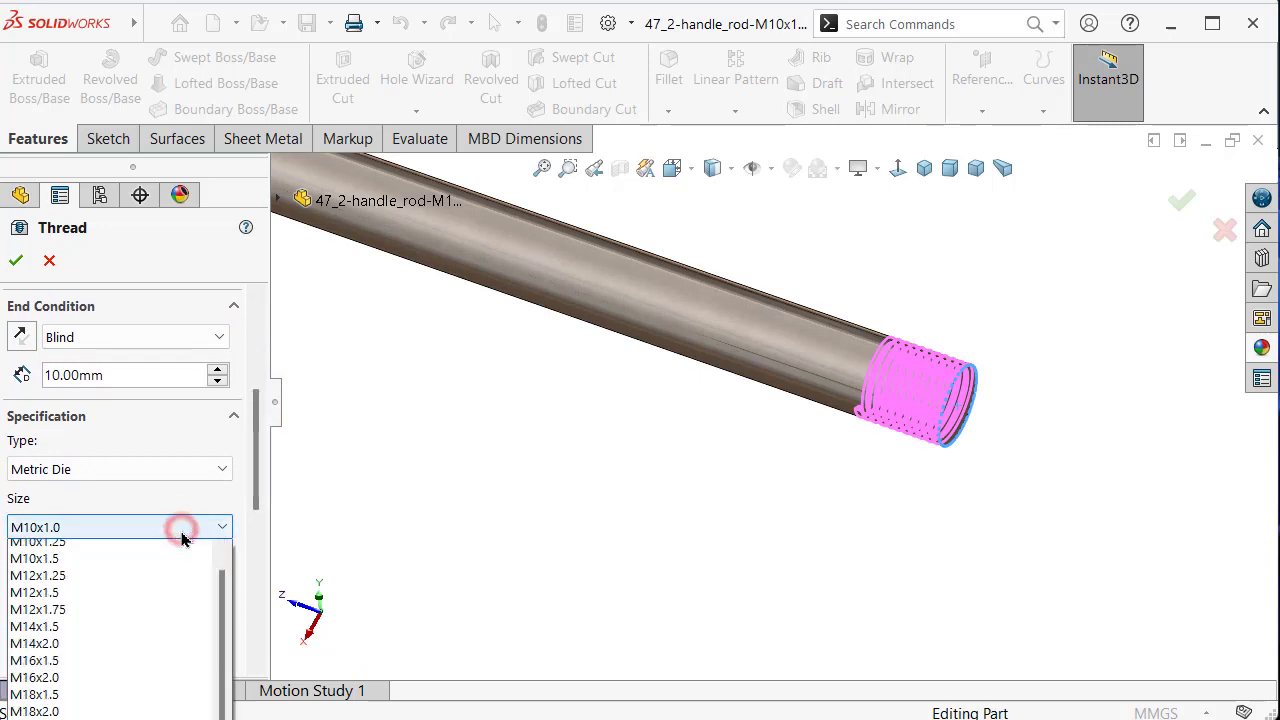
left_click(120, 583)
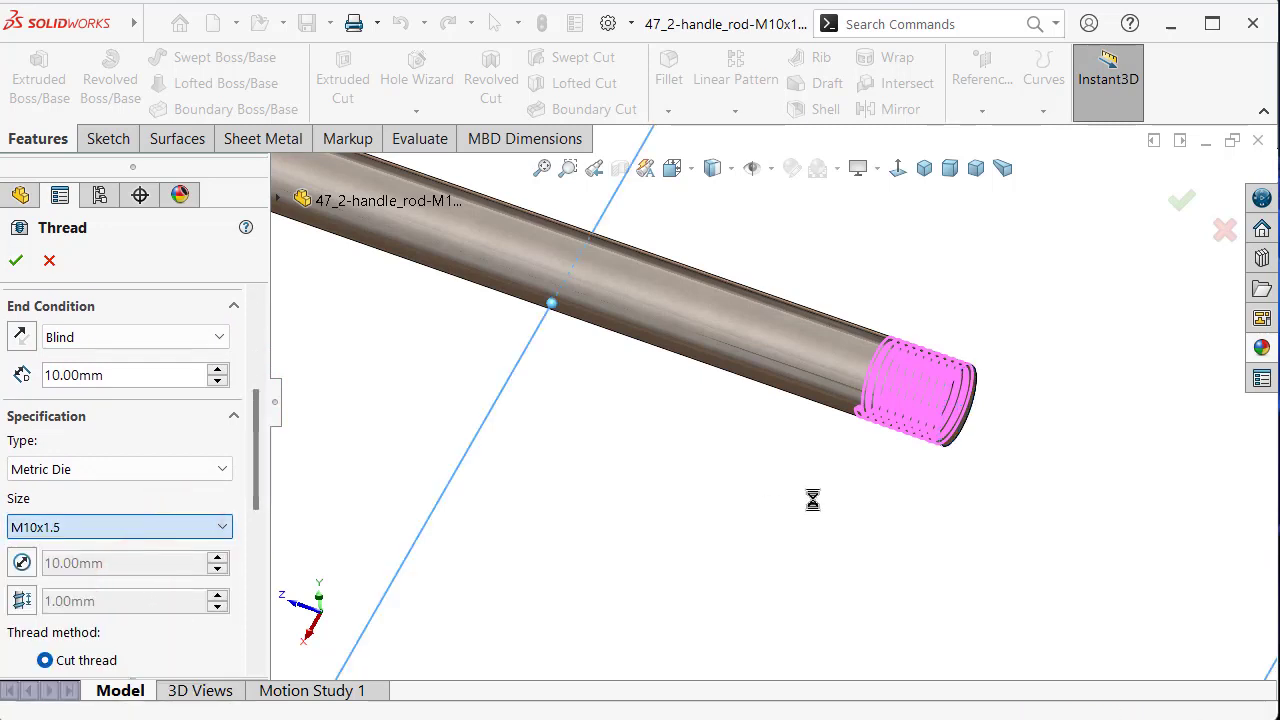
mouse_move(863, 491)
middle_mouse_down()
mouse_move(838, 271)
mouse_move(960, 290)
middle_mouse_up()
Step: Offset the thread start 1.00 mm, reversed so it begins beyond the rod end
scroll(960, 290, "down", 3)
scroll(972, 285, "down", 4)
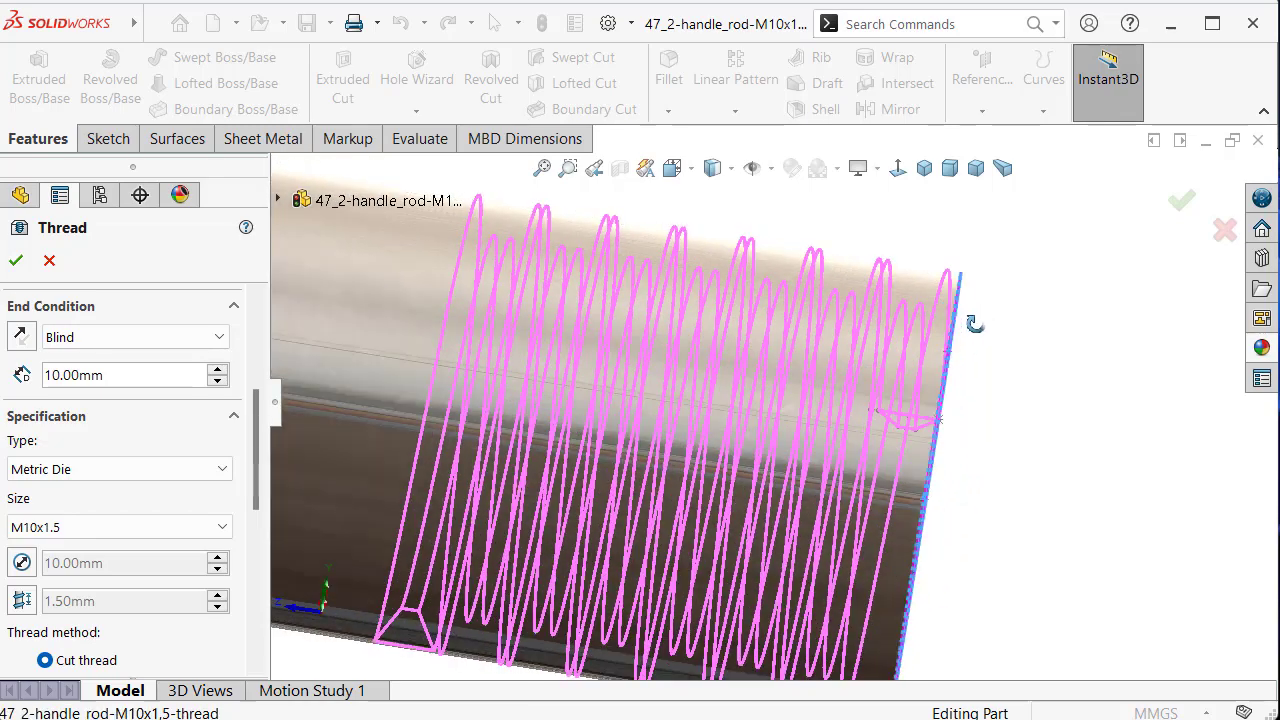
scroll(972, 285, "up", 1)
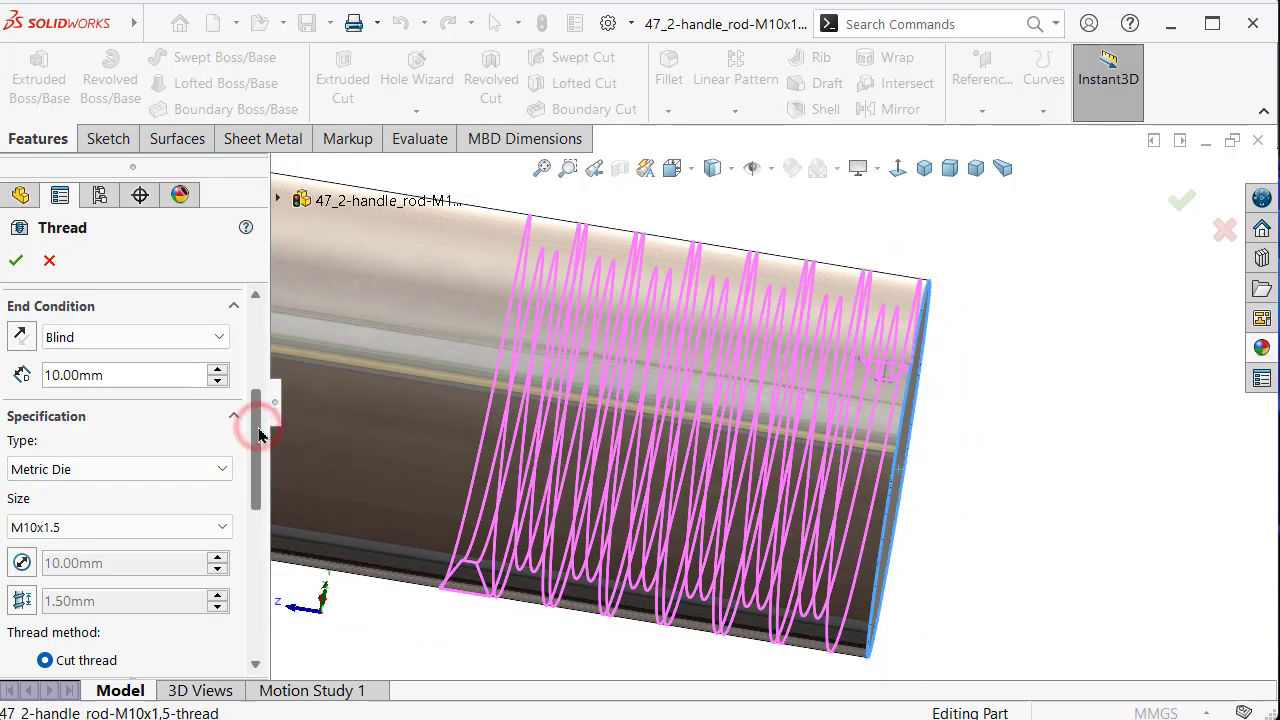
left_click_drag(258, 434, 257, 370)
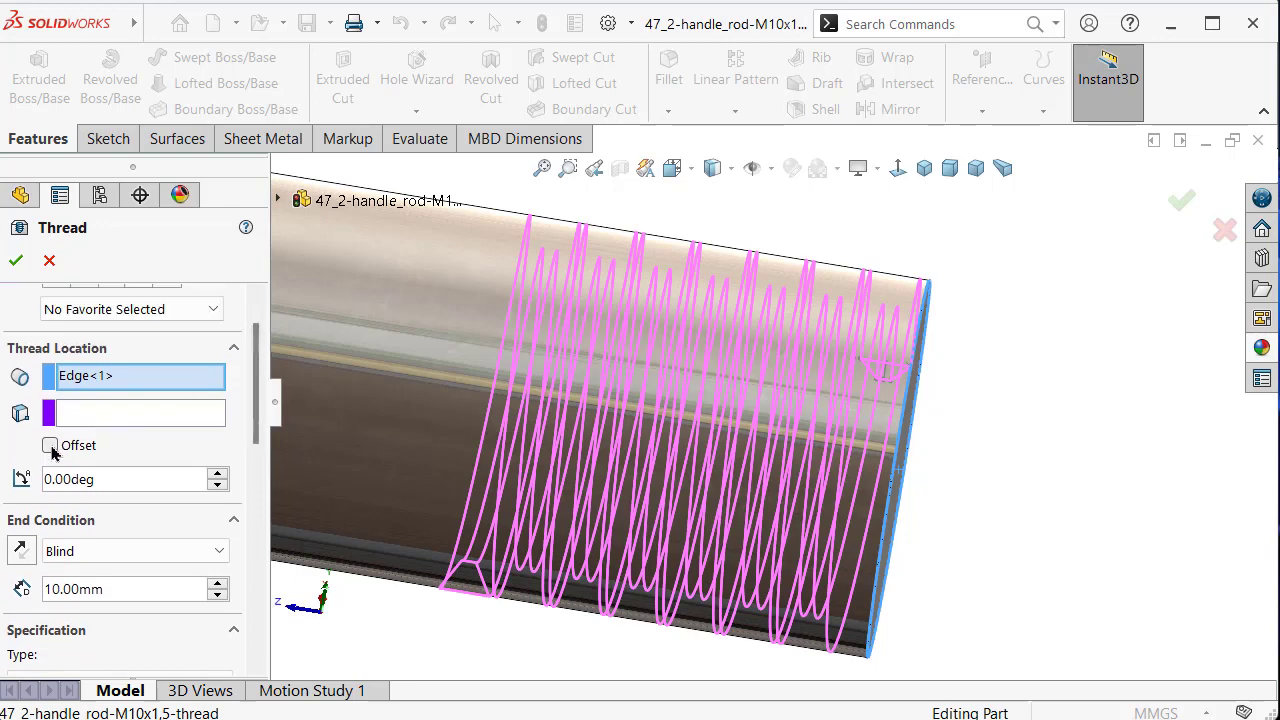
left_click(50, 445)
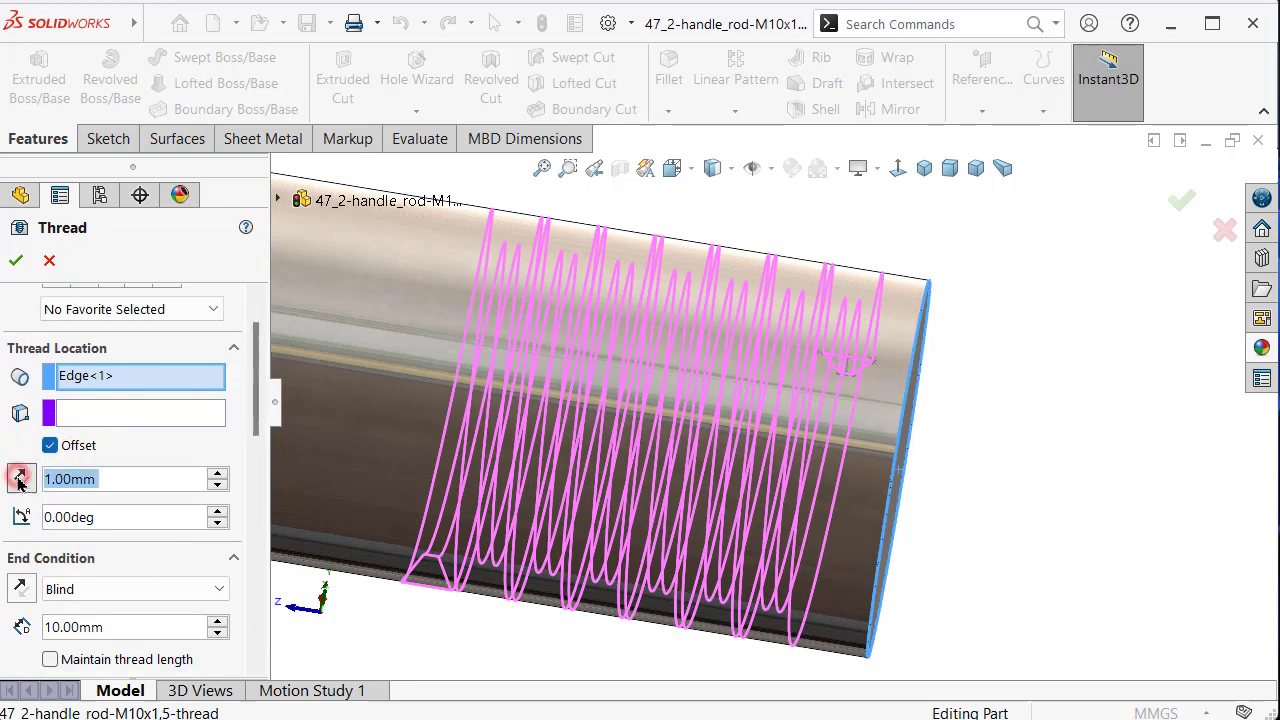
left_click(19, 479)
Step: Maintain the 10 mm thread length and accept Thread1
left_click_drag(257, 418, 256, 466)
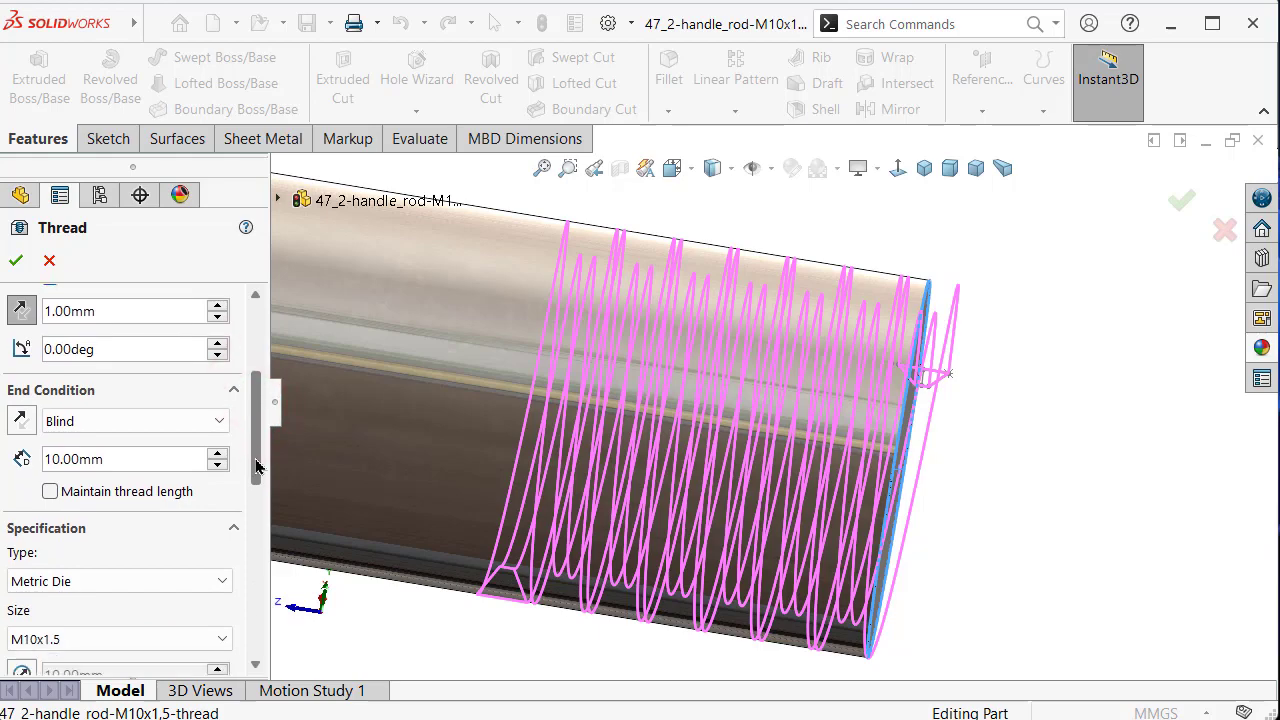
left_click(49, 492)
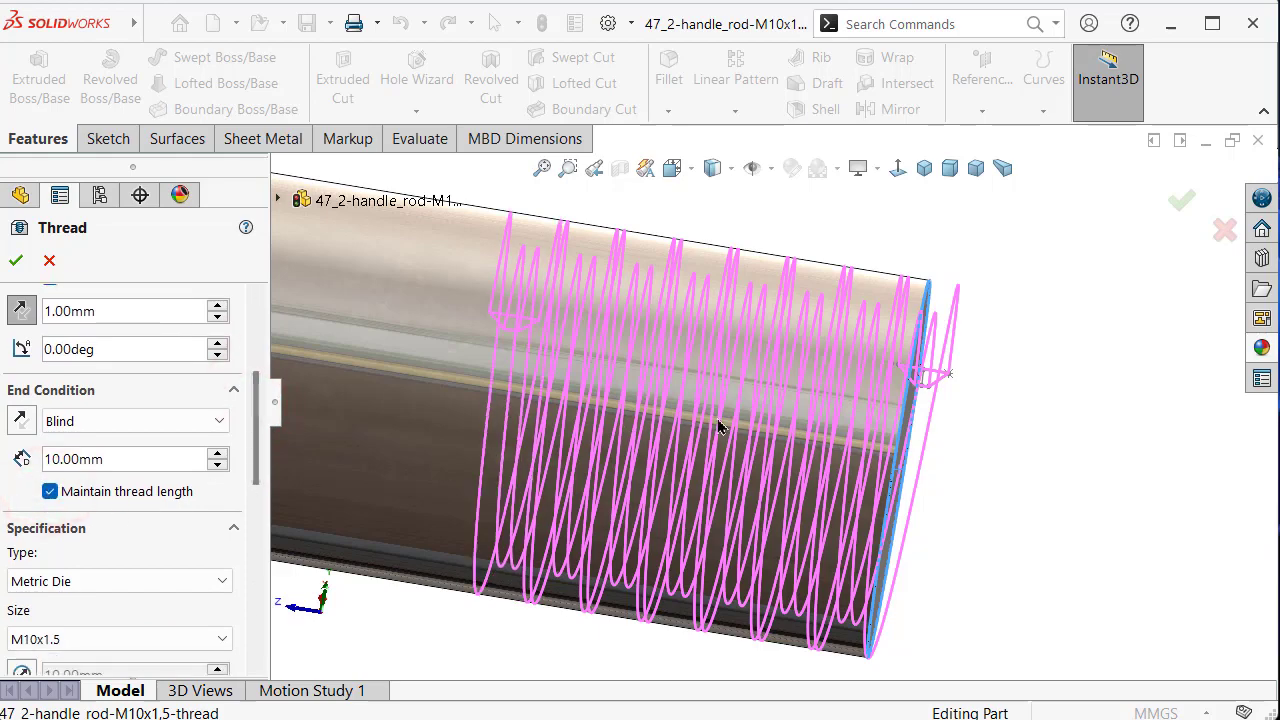
mouse_move(720, 427)
middle_mouse_down()
mouse_move(594, 430)
mouse_move(466, 383)
mouse_move(443, 423)
middle_mouse_up()
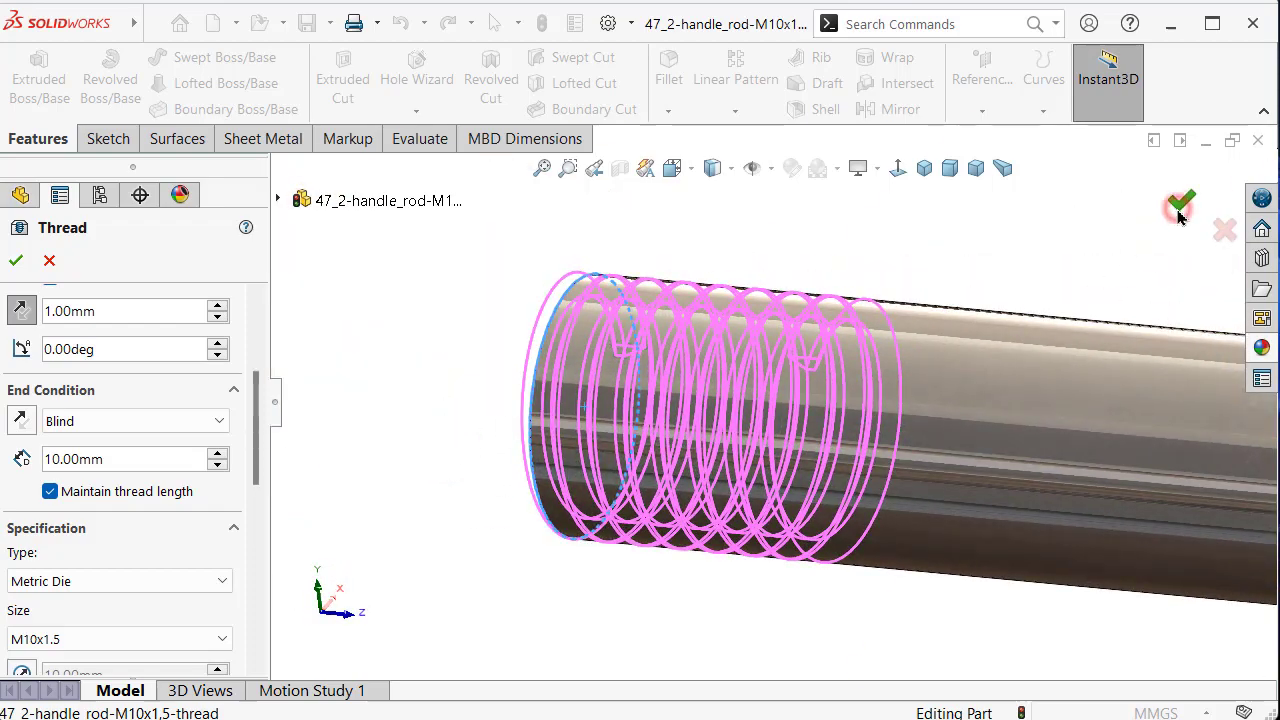
left_click(1180, 207)
mouse_move(925, 345)
middle_mouse_down()
mouse_move(722, 489)
mouse_move(928, 366)
middle_mouse_up()
Step: Sketch on the thread's triangular start face and convert its outline into a closed profile
scroll(960, 330, "down", 6)
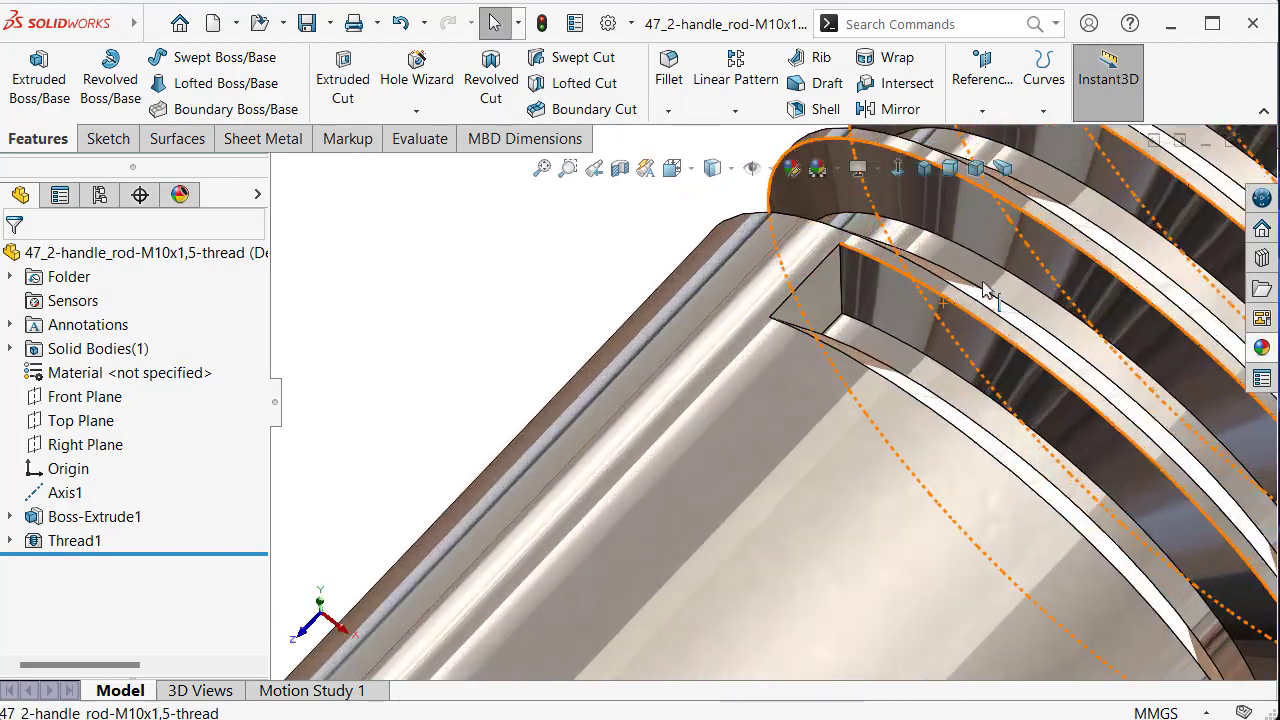
left_click(829, 284)
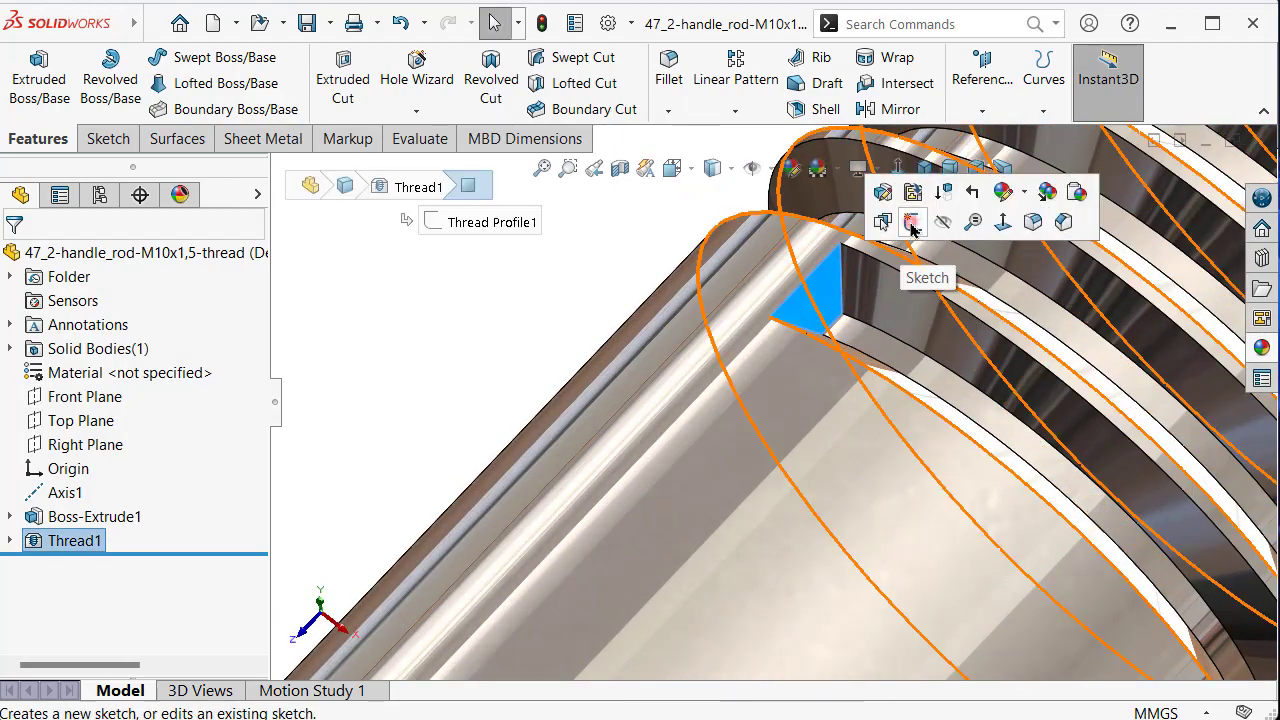
left_click(908, 222)
scroll(750, 405, "down", 2)
scroll(700, 330, "down", 3)
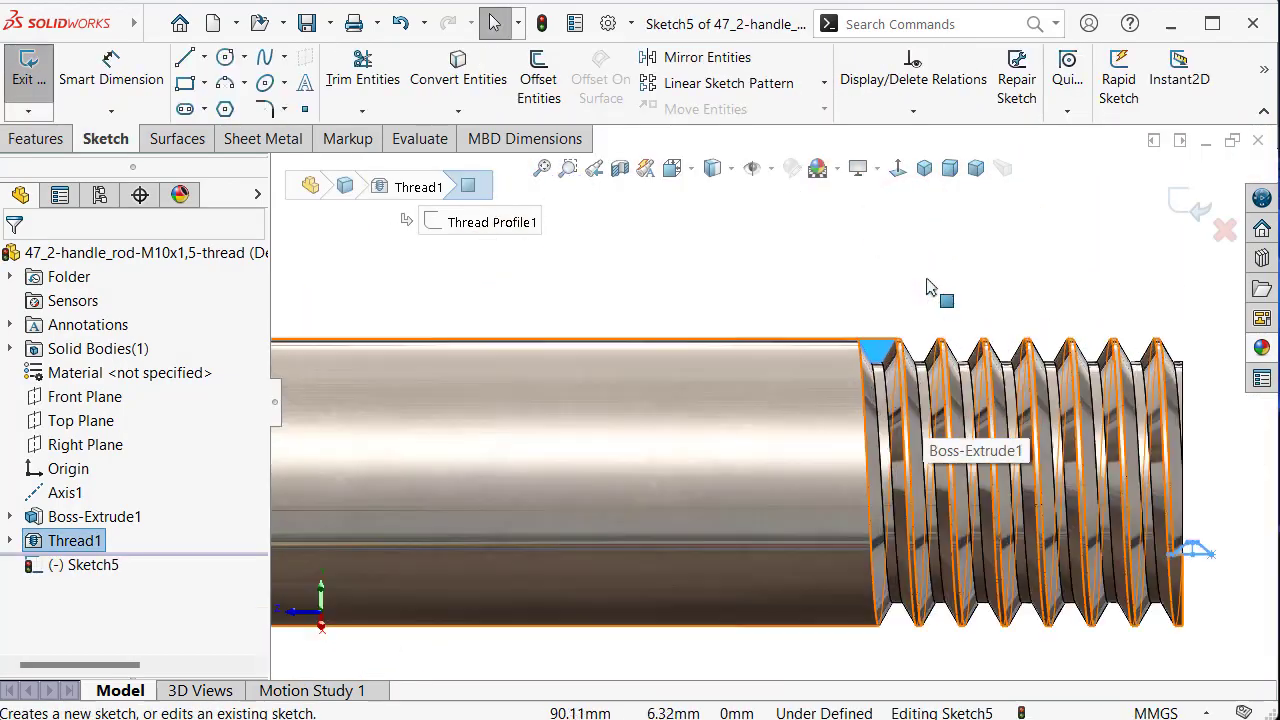
scroll(660, 248, "down", 3)
left_click(445, 68)
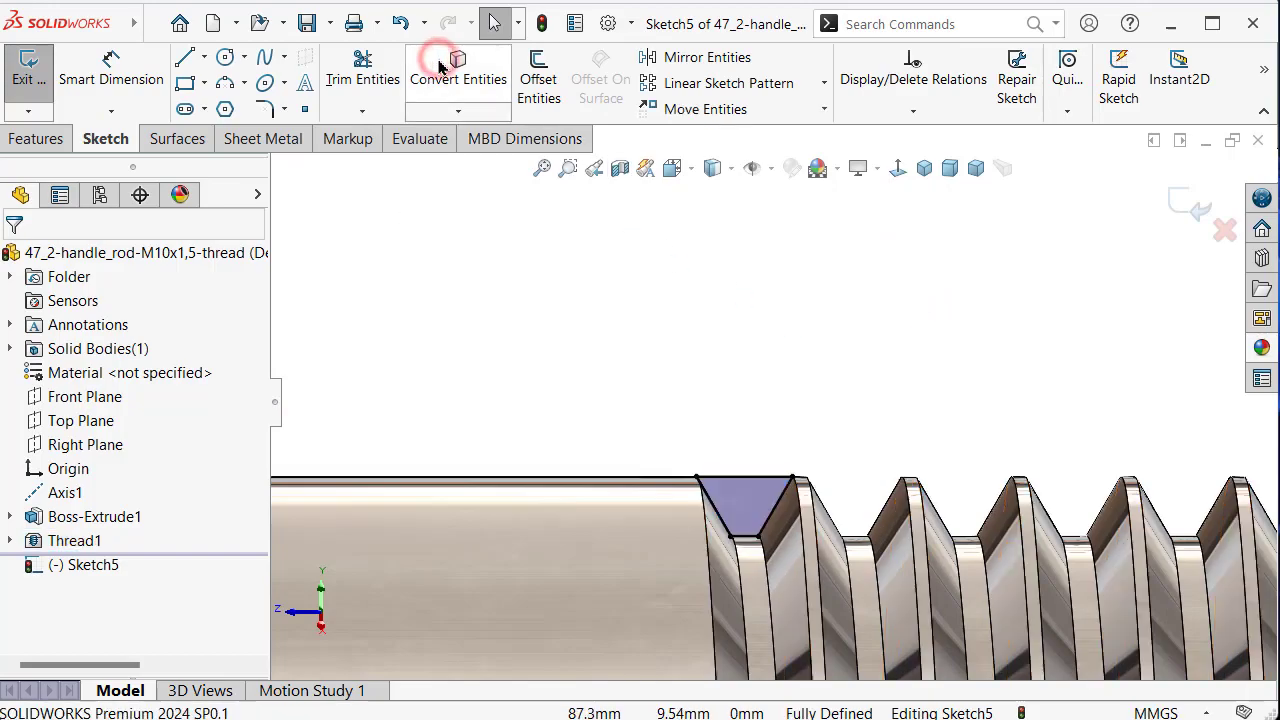
middle_click_drag(681, 387, 754, 503)
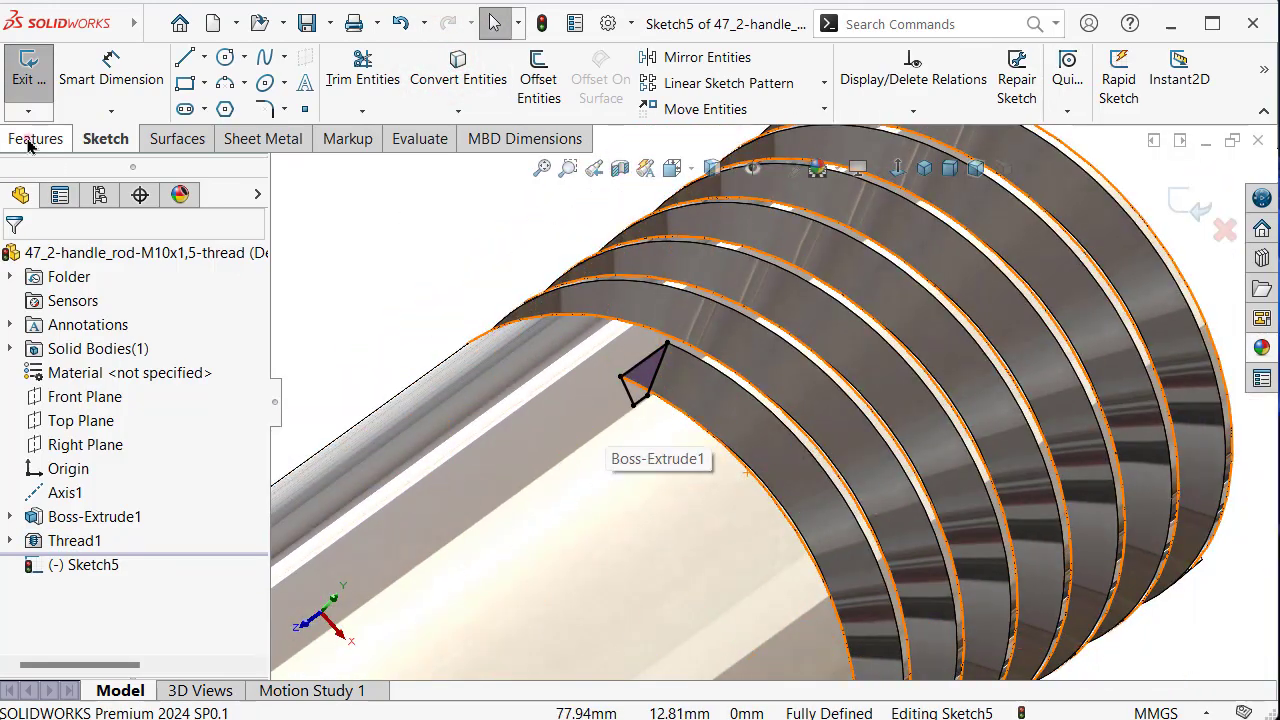
left_click(35, 139)
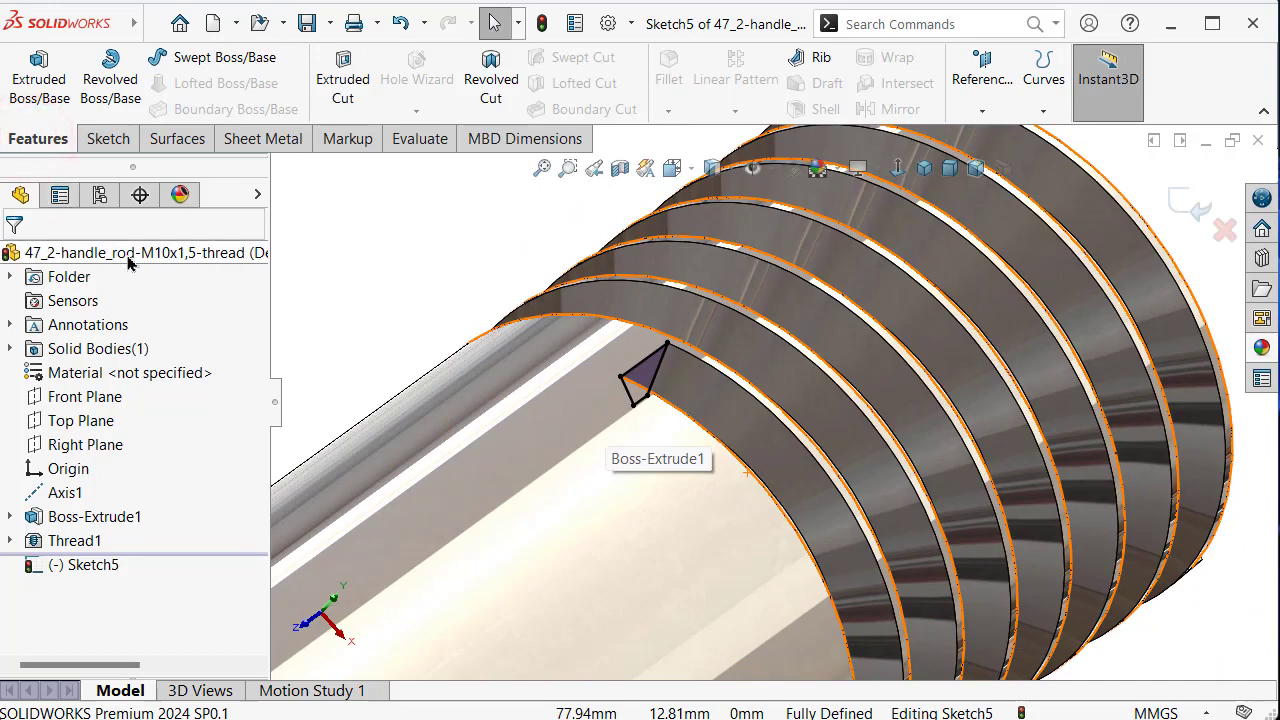
left_click(343, 88)
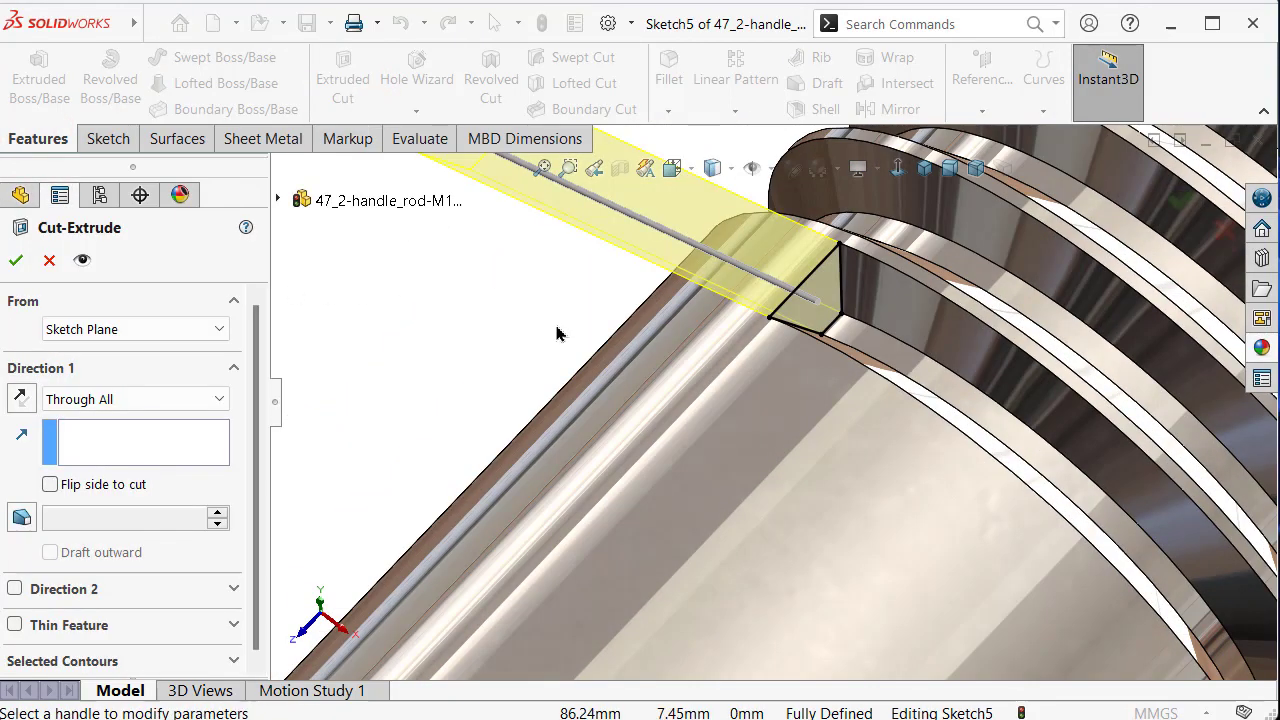
Step: Cut the triangular profile Up To Next, creating Cut-Extrude1 to trim the thread start
mouse_move(557, 334)
middle_mouse_down()
mouse_move(549, 383)
mouse_move(333, 331)
middle_mouse_up()
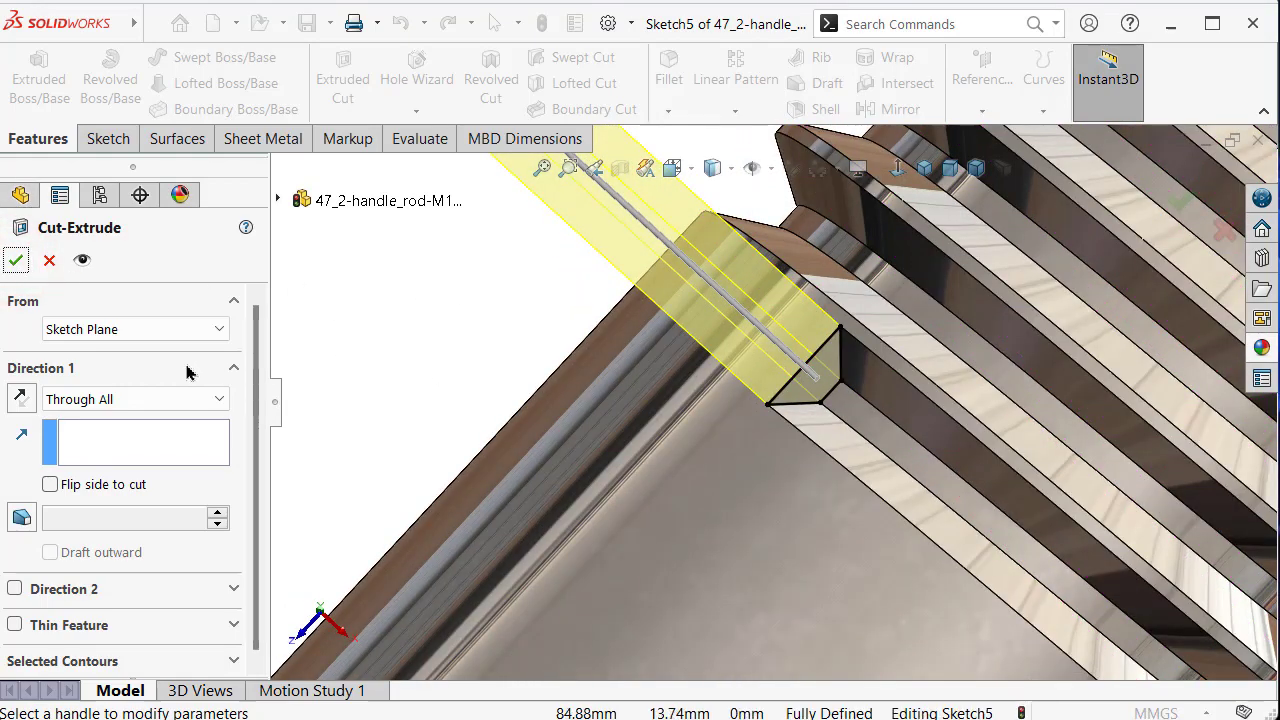
left_click(177, 399)
left_click(143, 463)
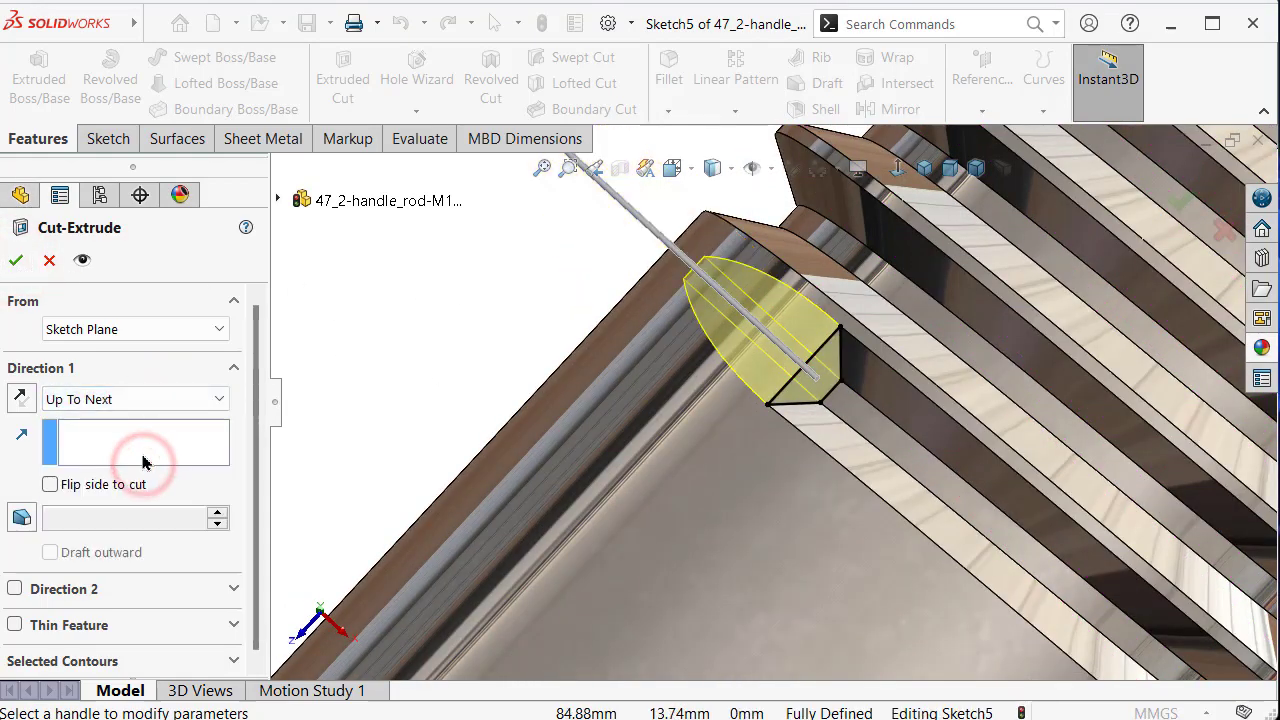
left_click(16, 260)
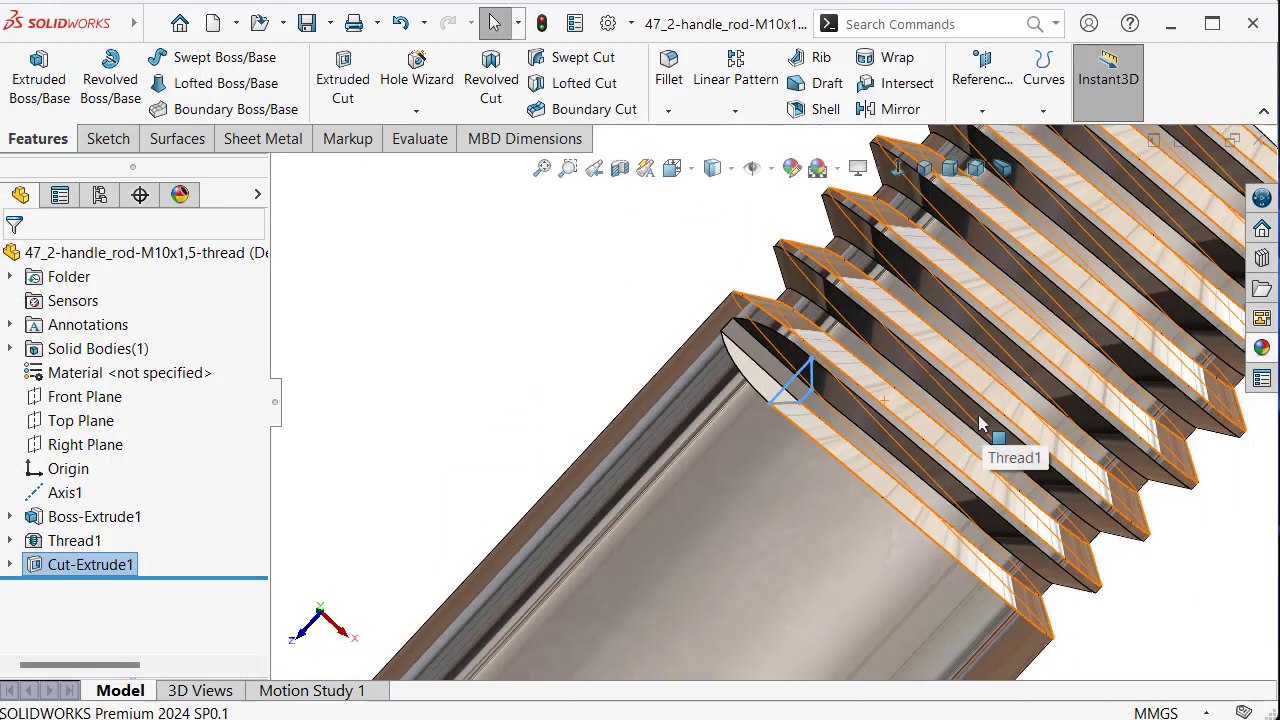
mouse_move(537, 277)
middle_mouse_down()
mouse_move(862, 424)
mouse_move(843, 229)
mouse_move(1120, 342)
middle_mouse_up()
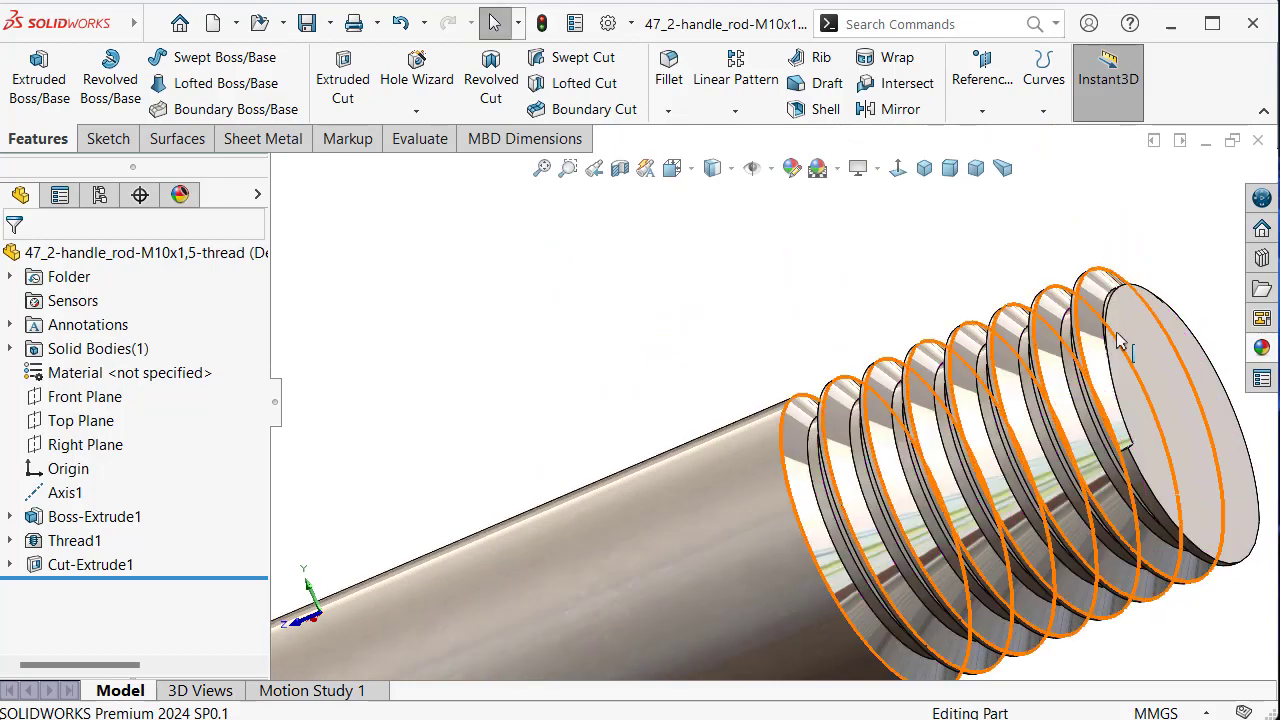
Step: Edit Thread1 and change its offset distance to 1.5 mm
scroll(1071, 473, "down", 2)
scroll(1071, 473, "down", 3)
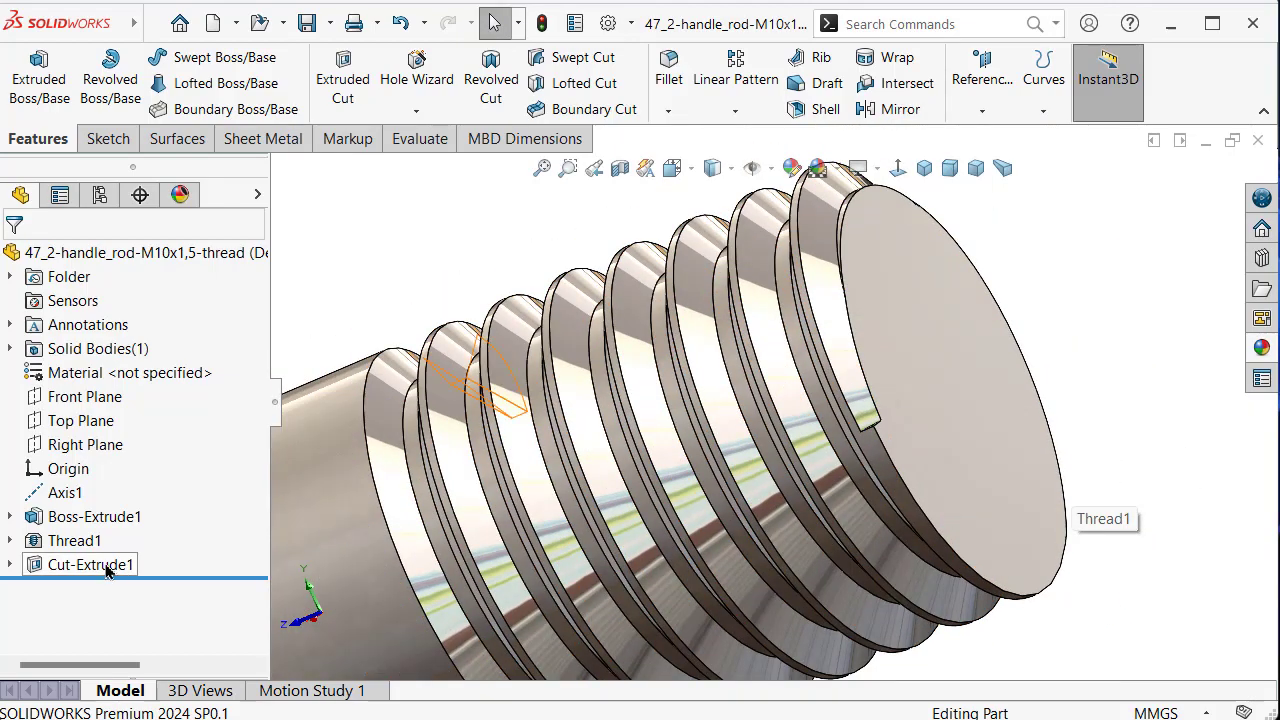
left_click(75, 540)
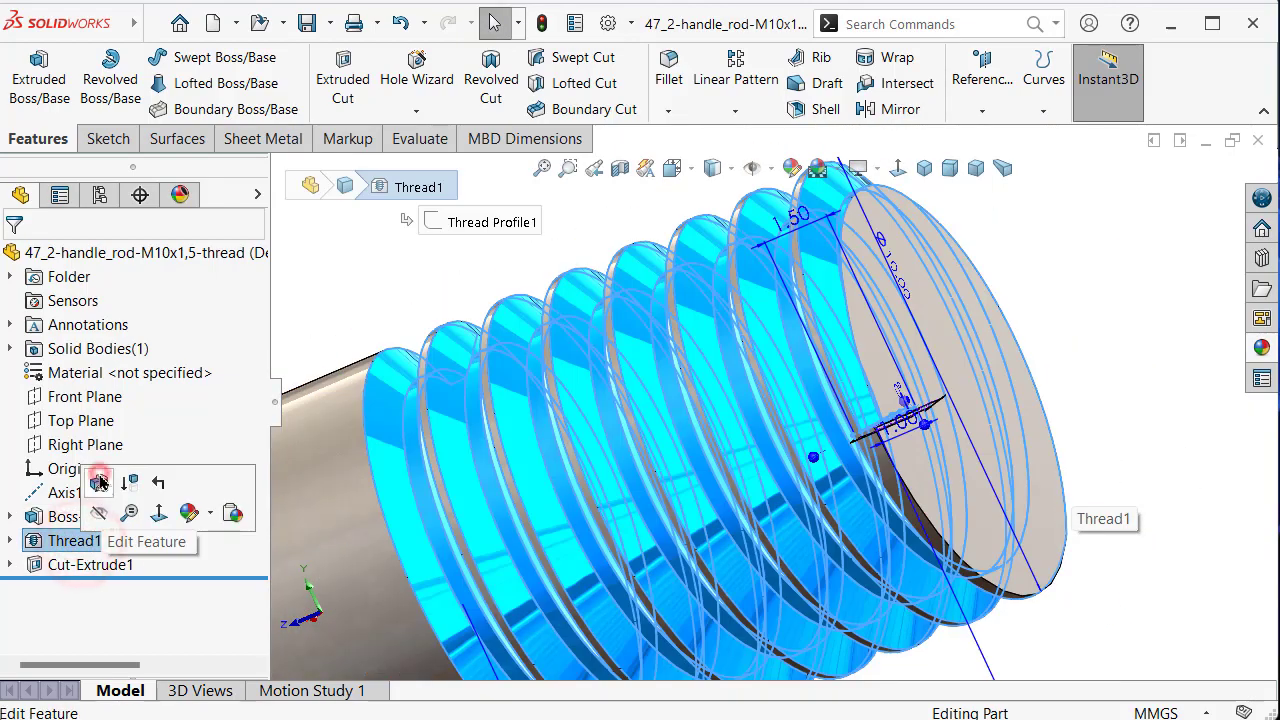
left_click(100, 483)
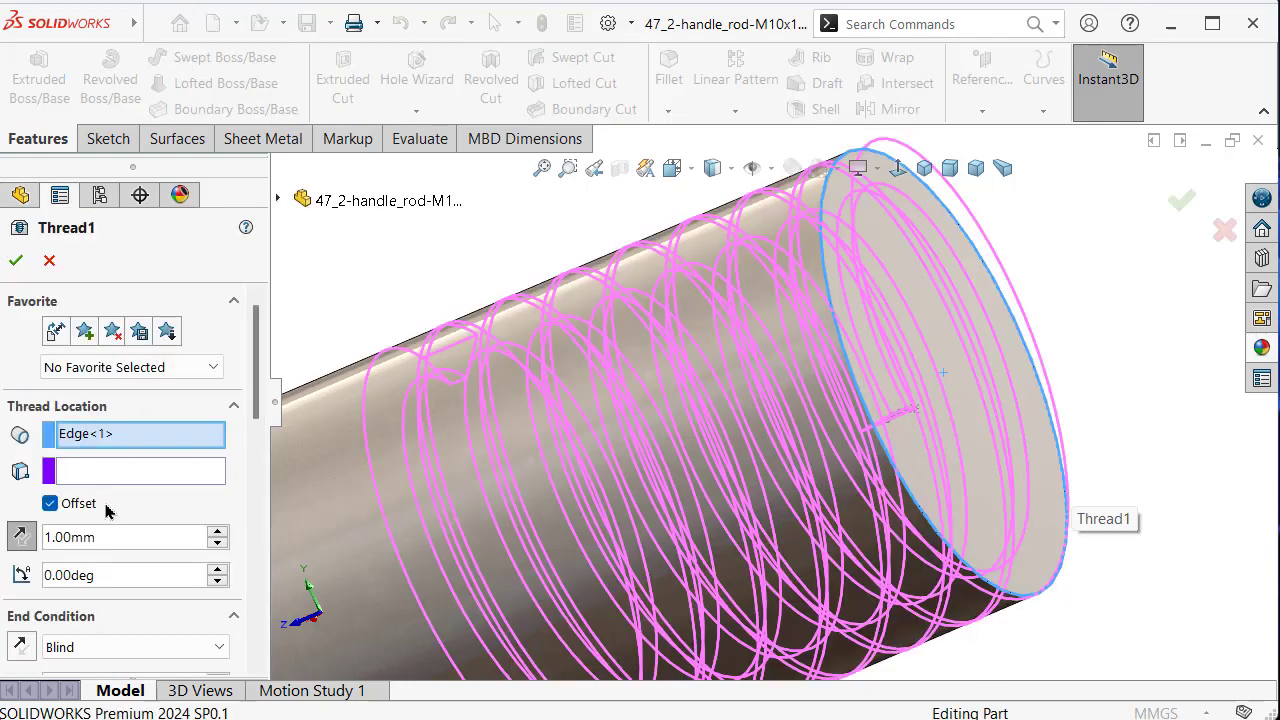
double_click(114, 538)
type("1.5")
key("Return")
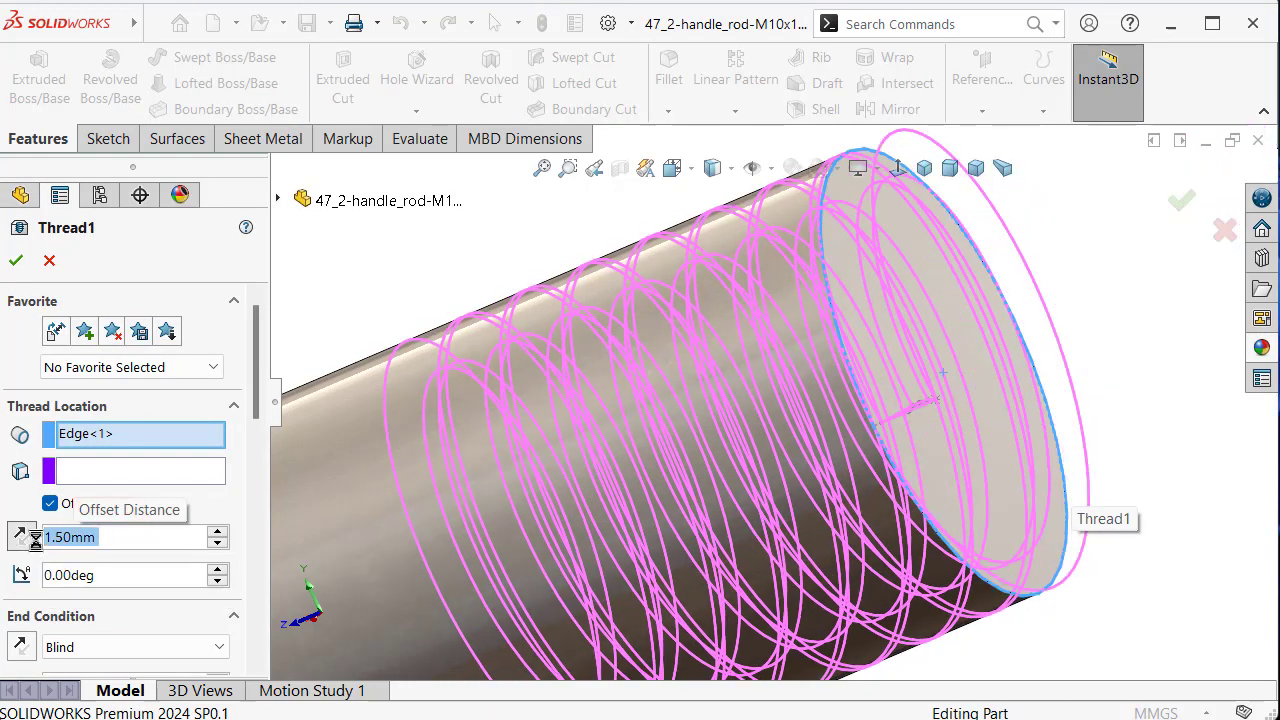
left_click(1180, 203)
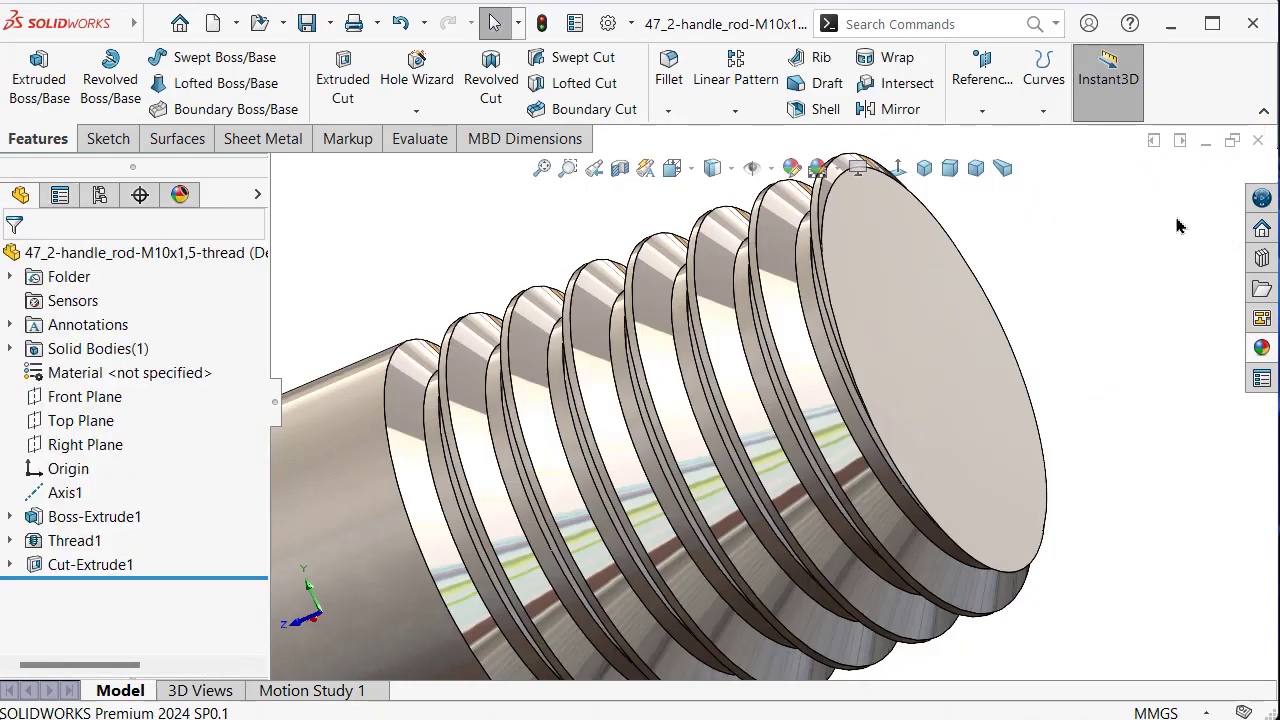
Step: Return to the isometric view, dismiss the save reminder, and select Boss-Extrude1
scroll(983, 416, "up", 3)
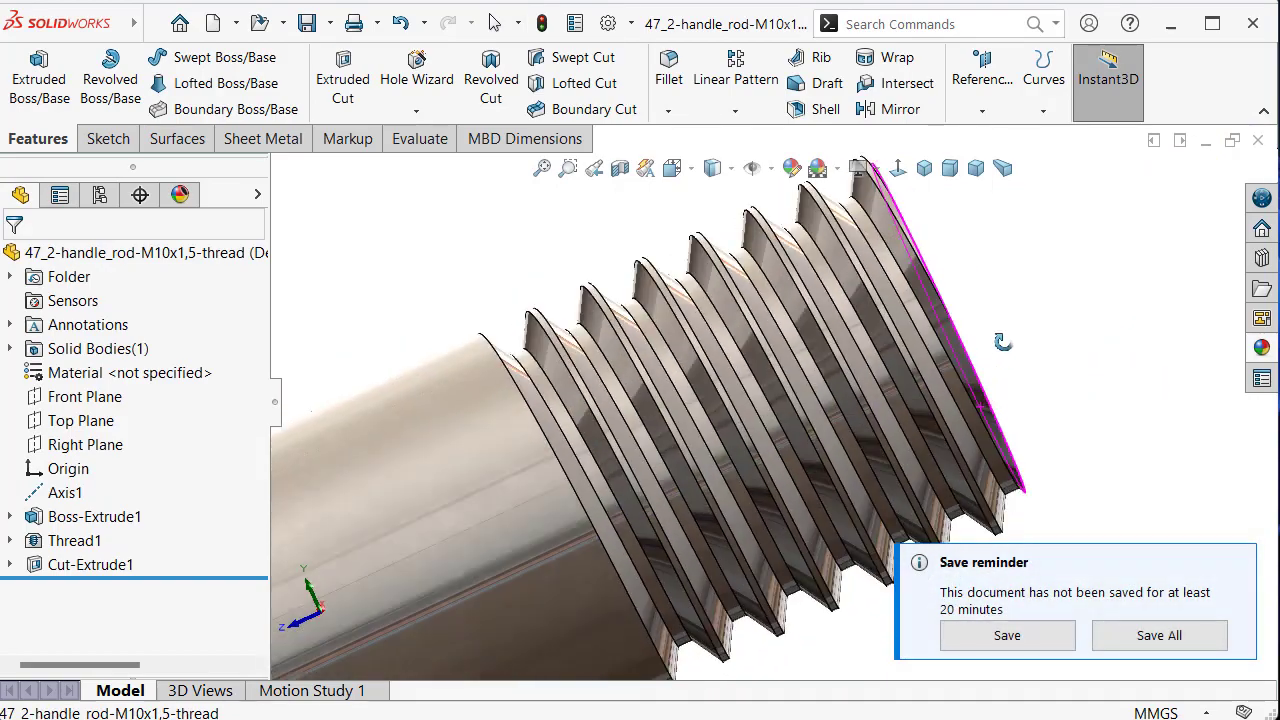
scroll(820, 430, "up", 3)
scroll(623, 451, "up", 3)
scroll(436, 489, "up", 2)
scroll(436, 489, "up", 2)
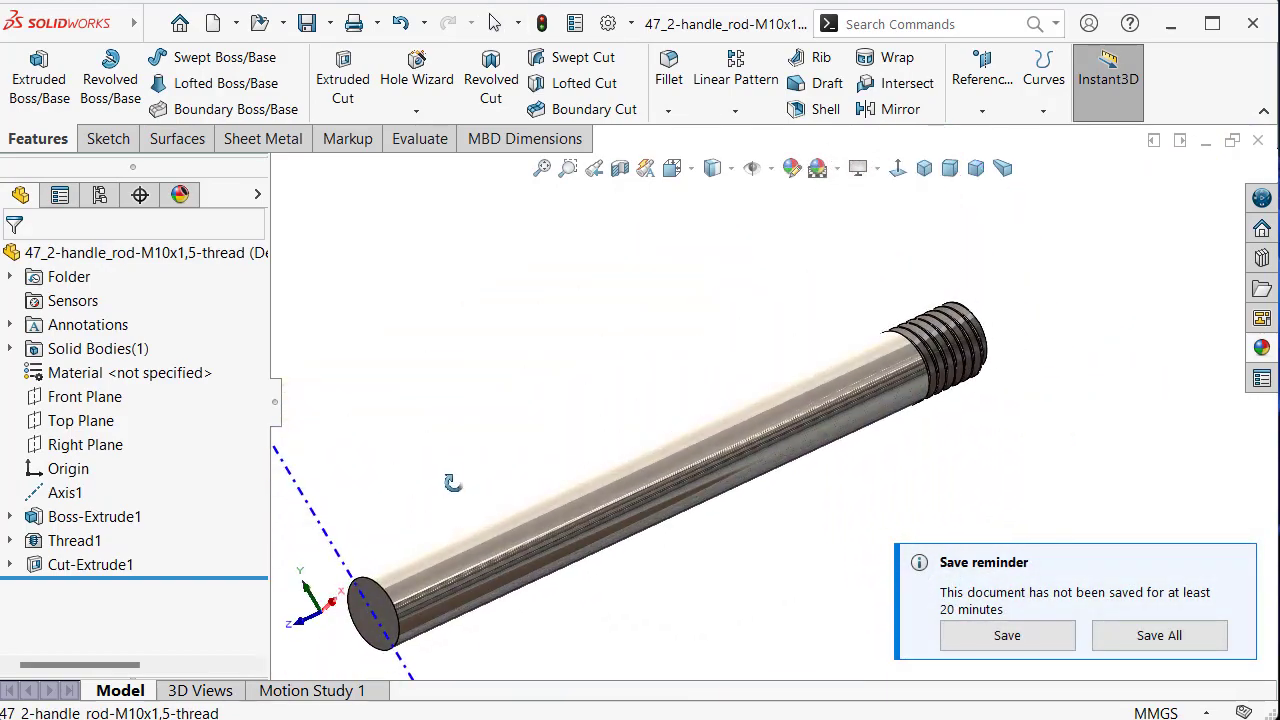
scroll(437, 500, "up", 1)
left_click(924, 168)
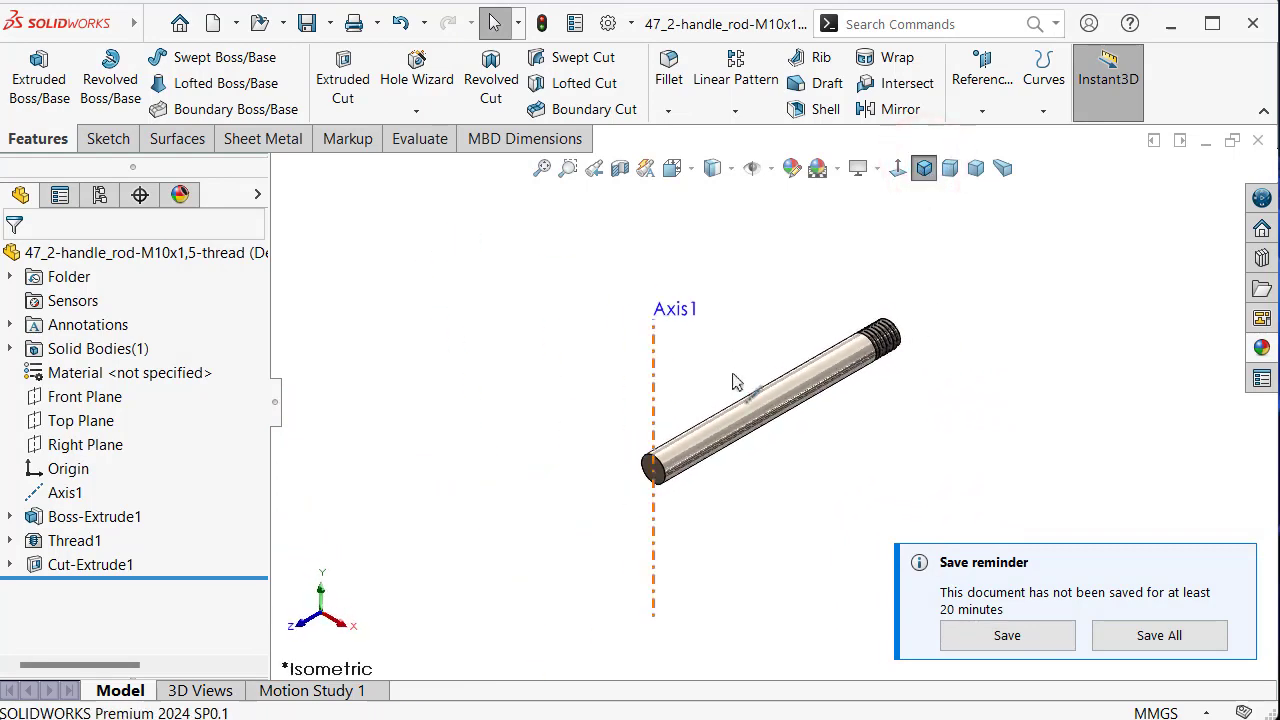
left_click(354, 490)
left_click(80, 512)
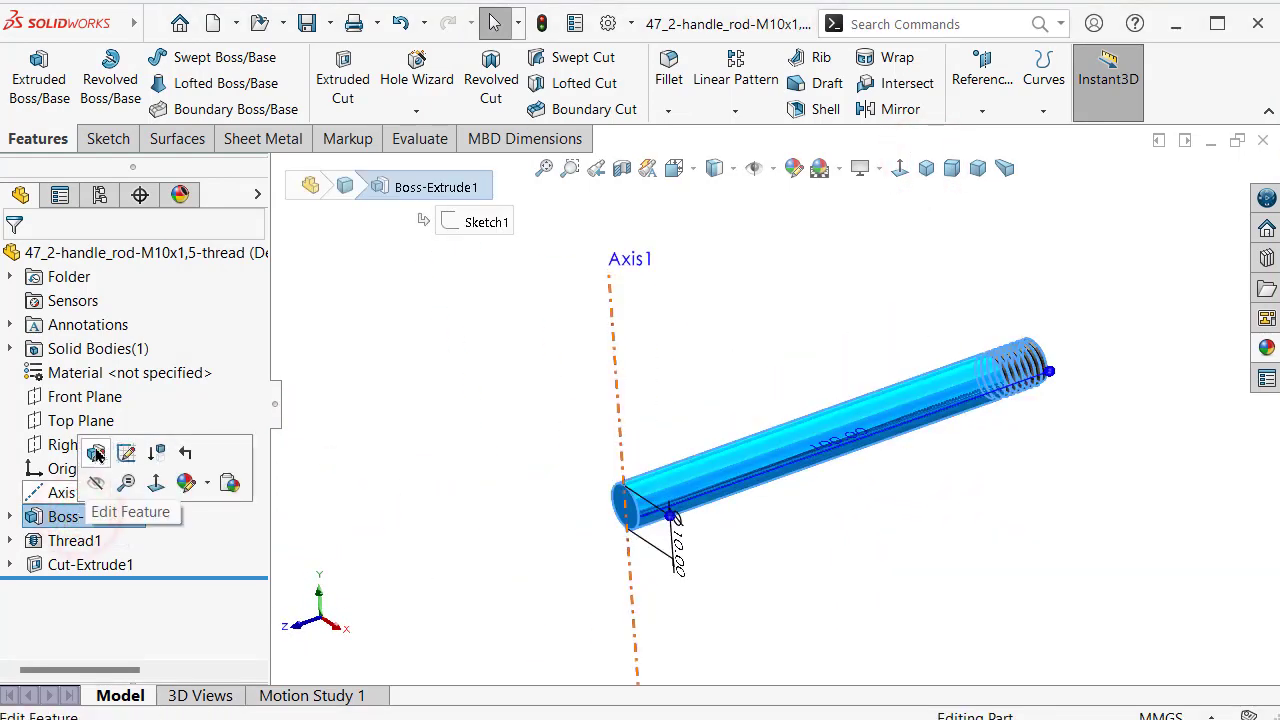
Step: Change Boss-Extrude1 to Mid Plane at 200 mm and fit the rod in view
left_click(96, 454)
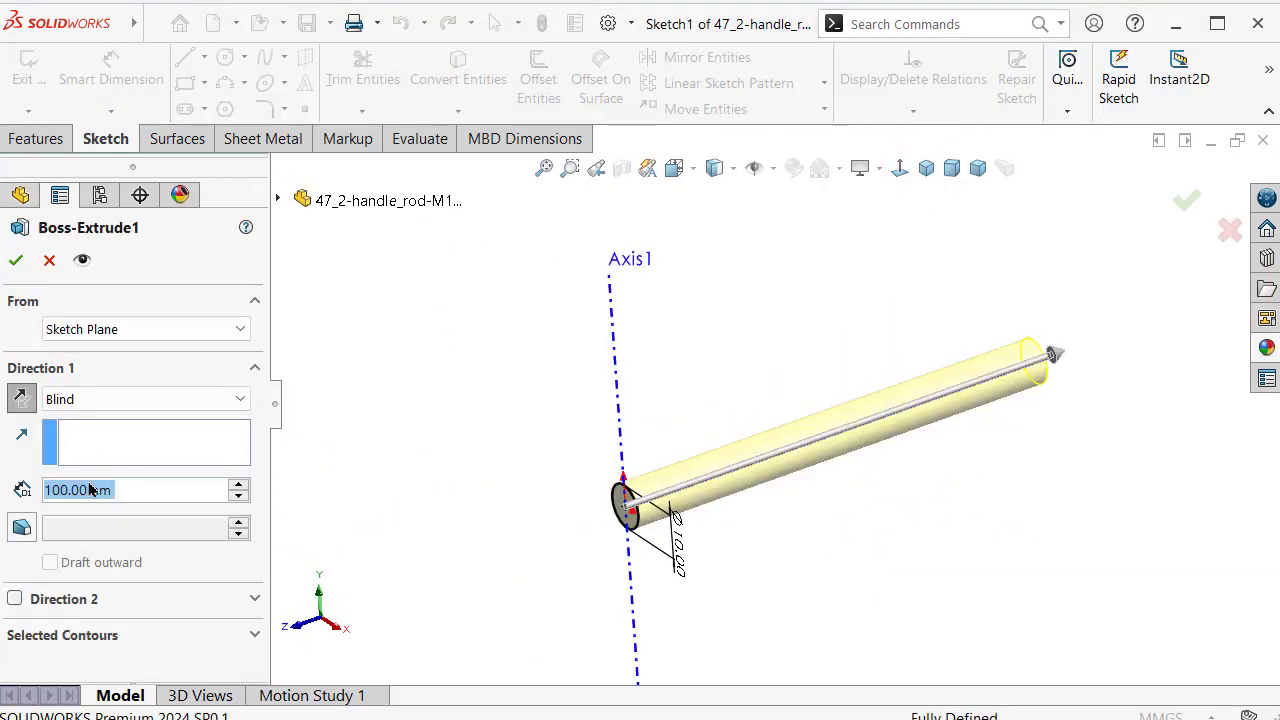
left_click(71, 400)
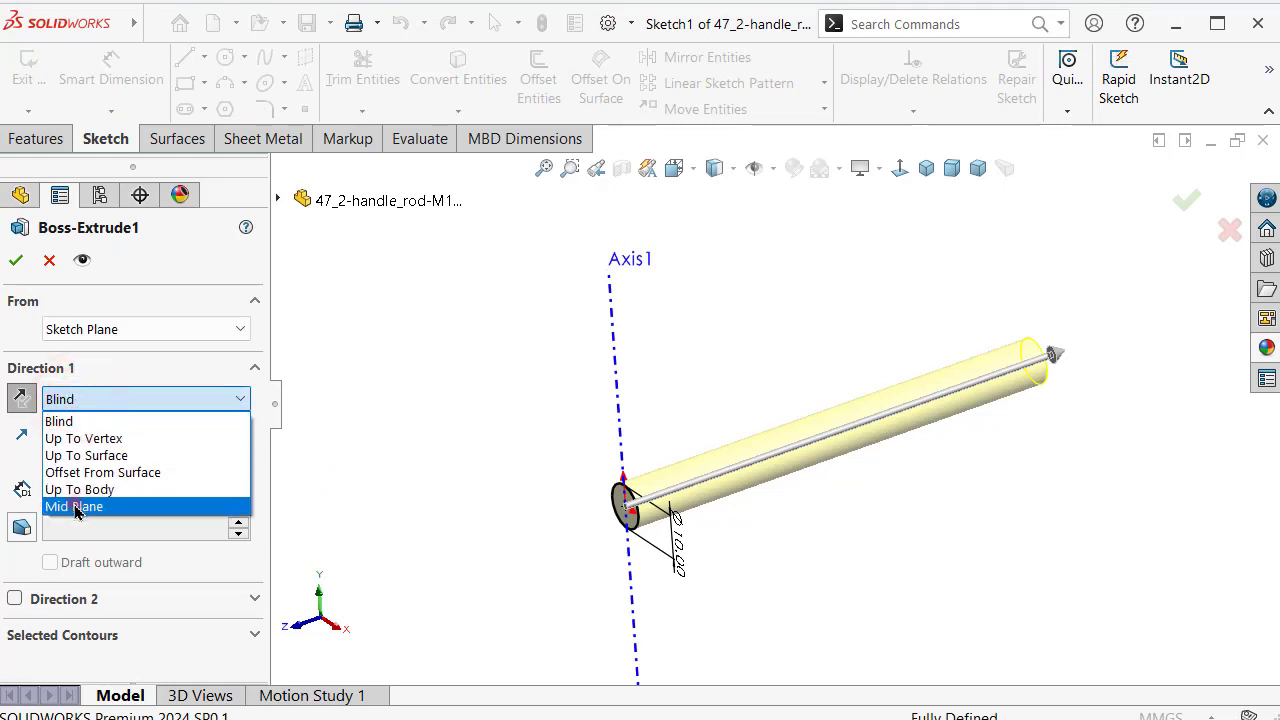
left_click(74, 507)
type("2")
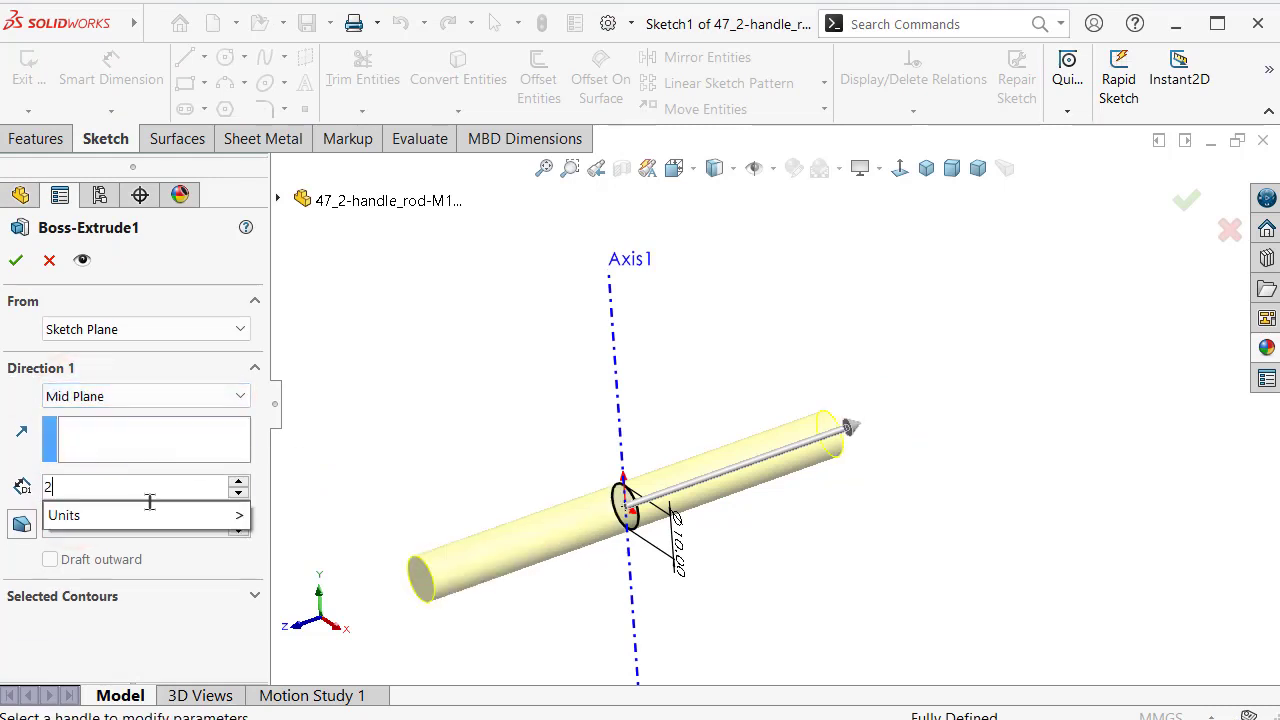
type("00")
key("Return")
left_click(12, 263)
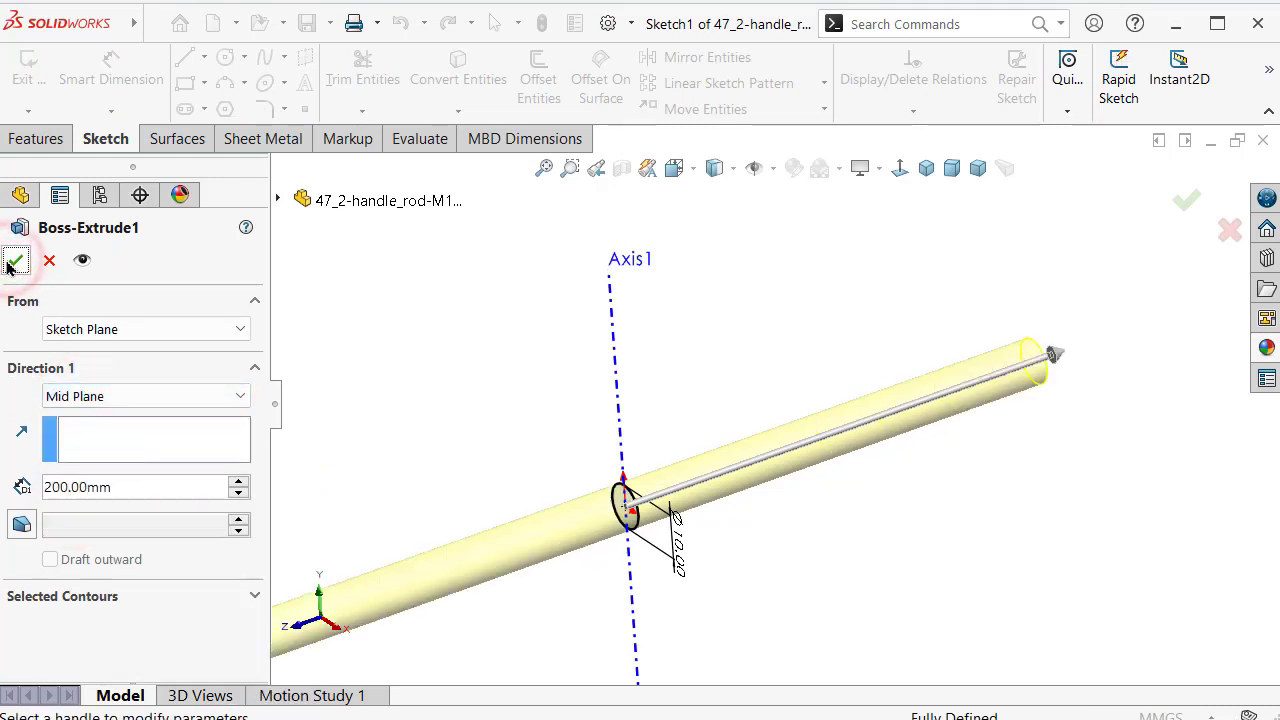
middle_click(396, 390)
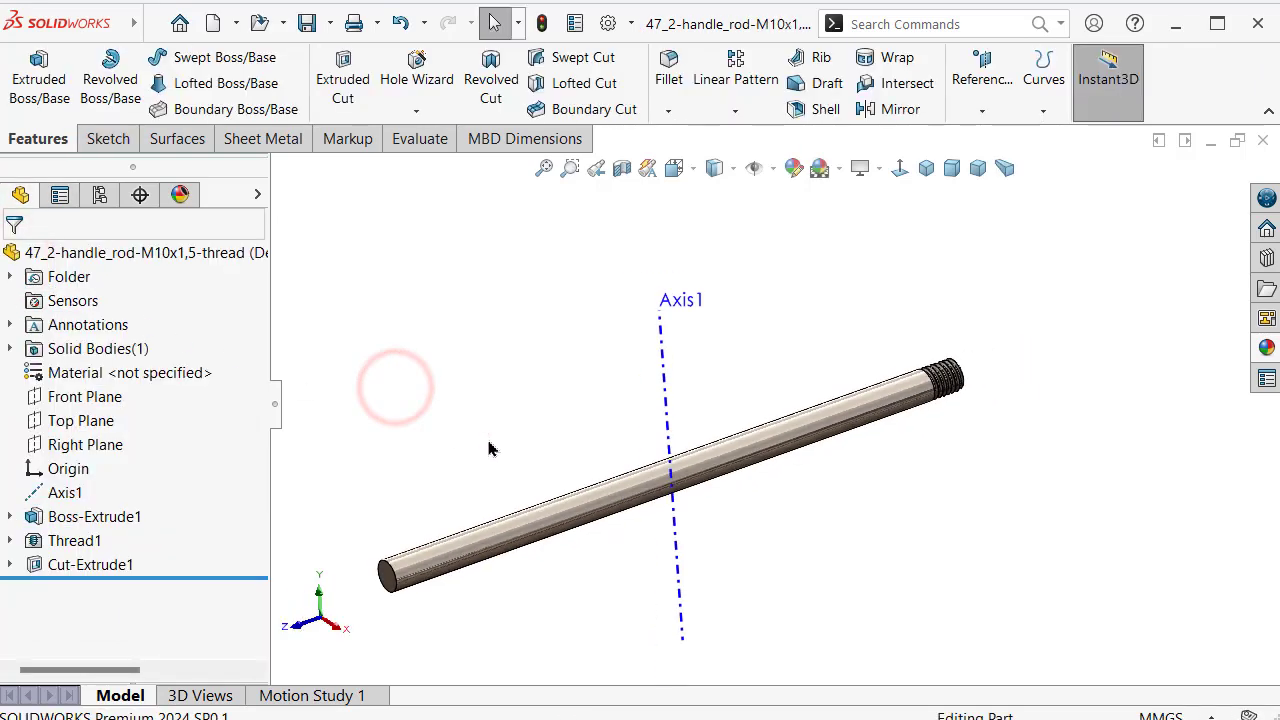
Step: Start a Circular Pattern around Axis1
left_click(734, 111)
left_click(745, 160)
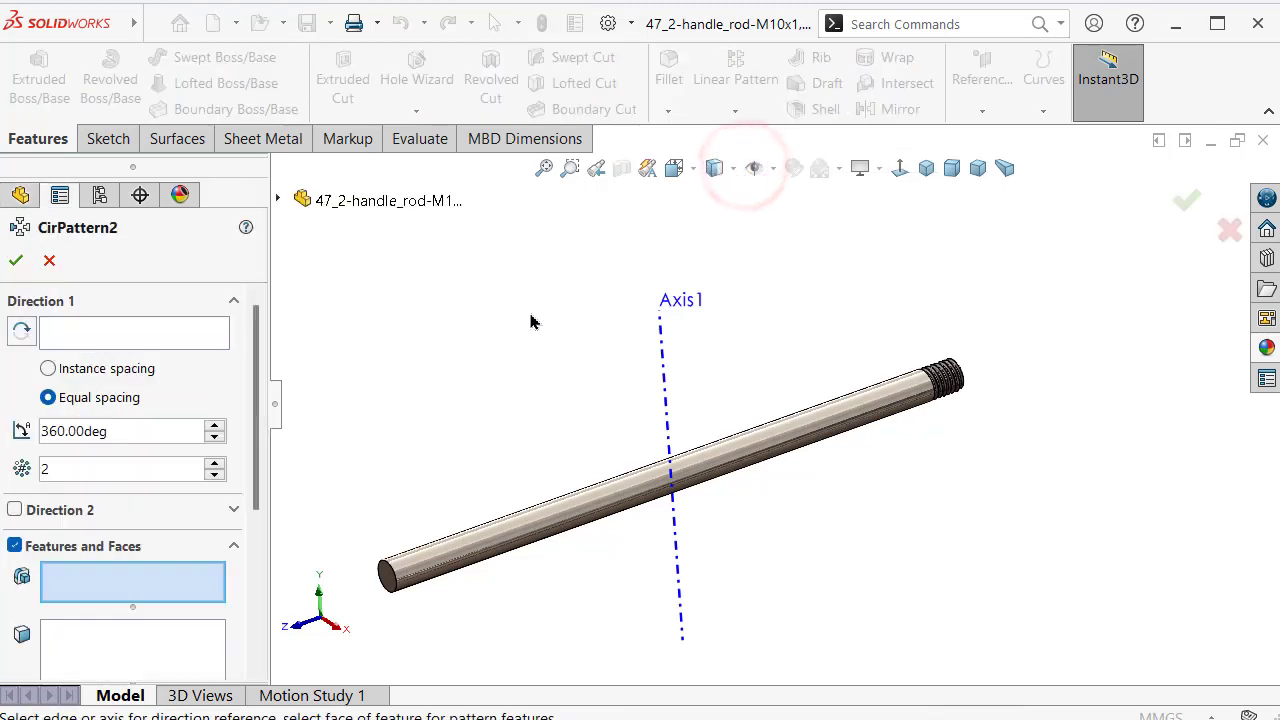
left_click(99, 340)
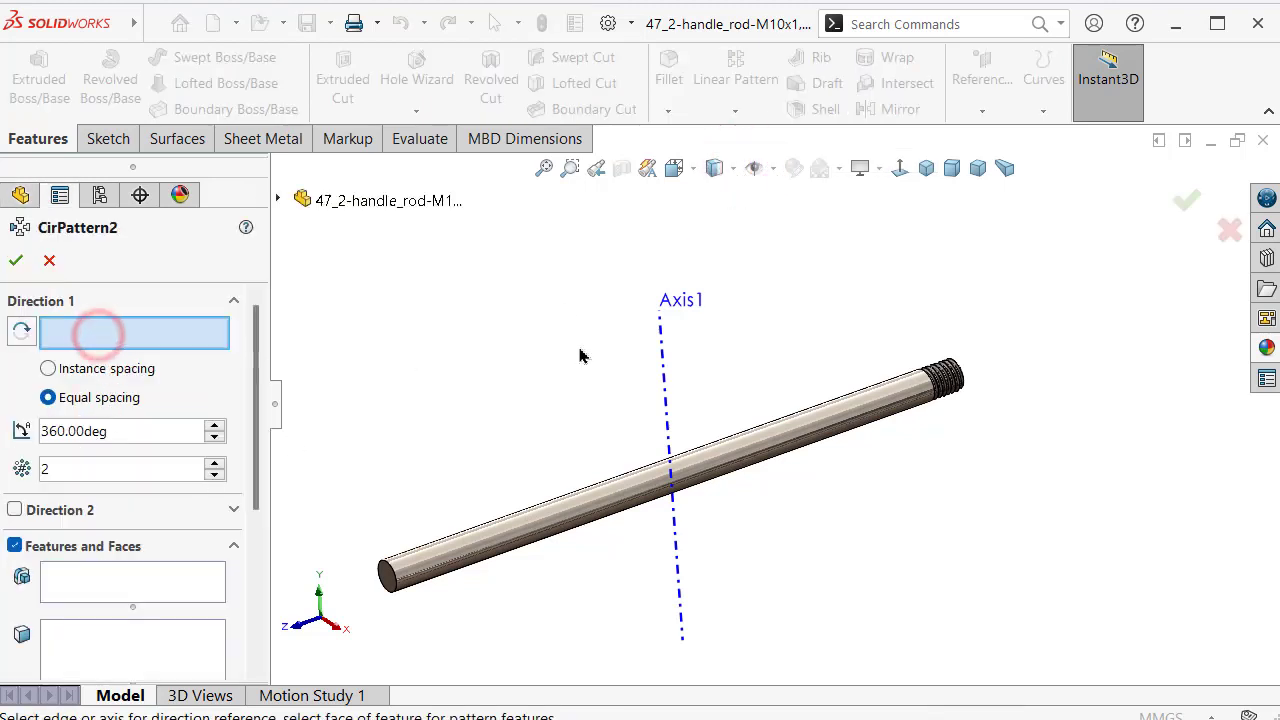
left_click(658, 354)
Step: Add Thread1 and Cut-Extrude1 as the features to pattern, viewing the rod isometrically
left_click(110, 584)
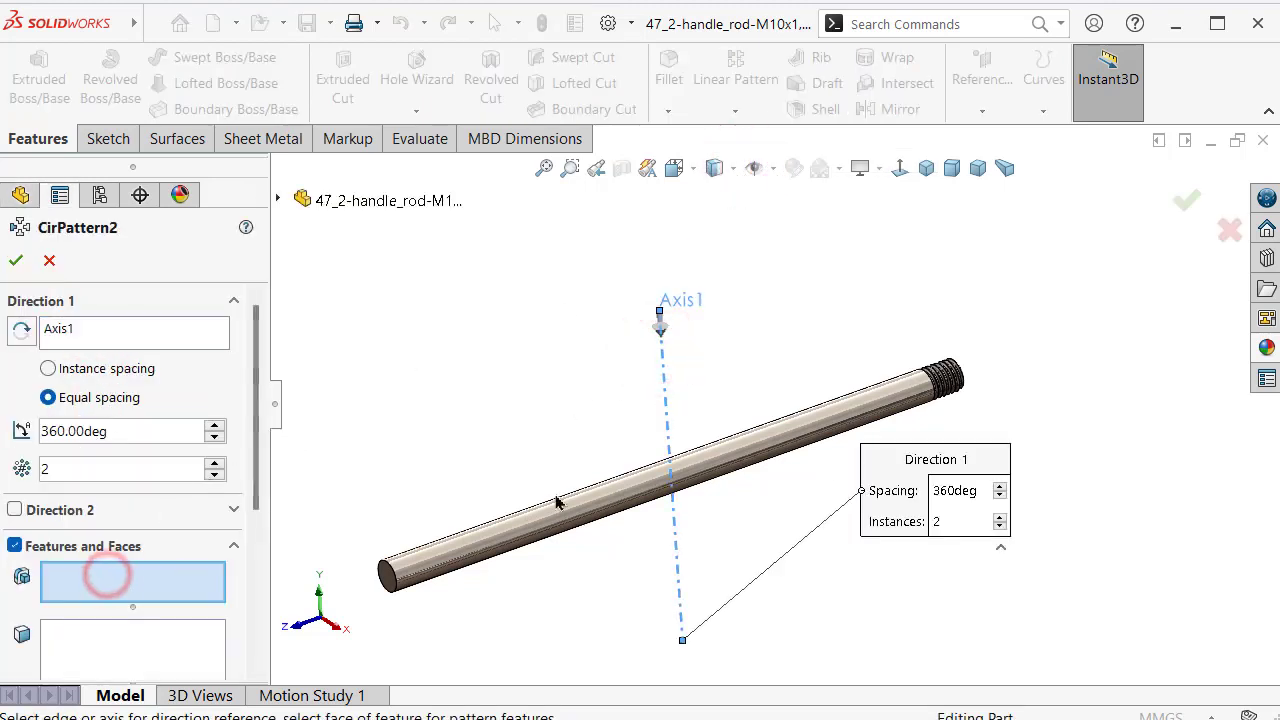
scroll(831, 470, "down", 3)
scroll(1011, 294, "down", 2)
scroll(980, 290, "down", 2)
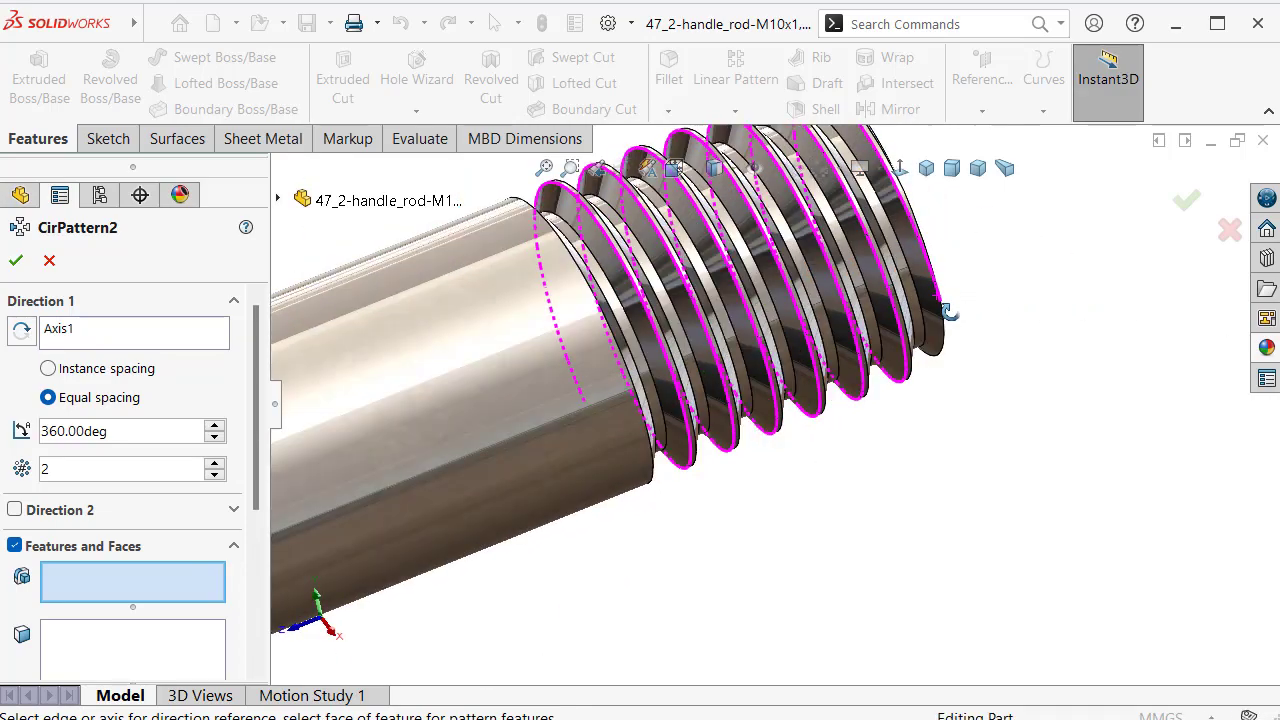
left_click(925, 302)
scroll(940, 310, "up", 1)
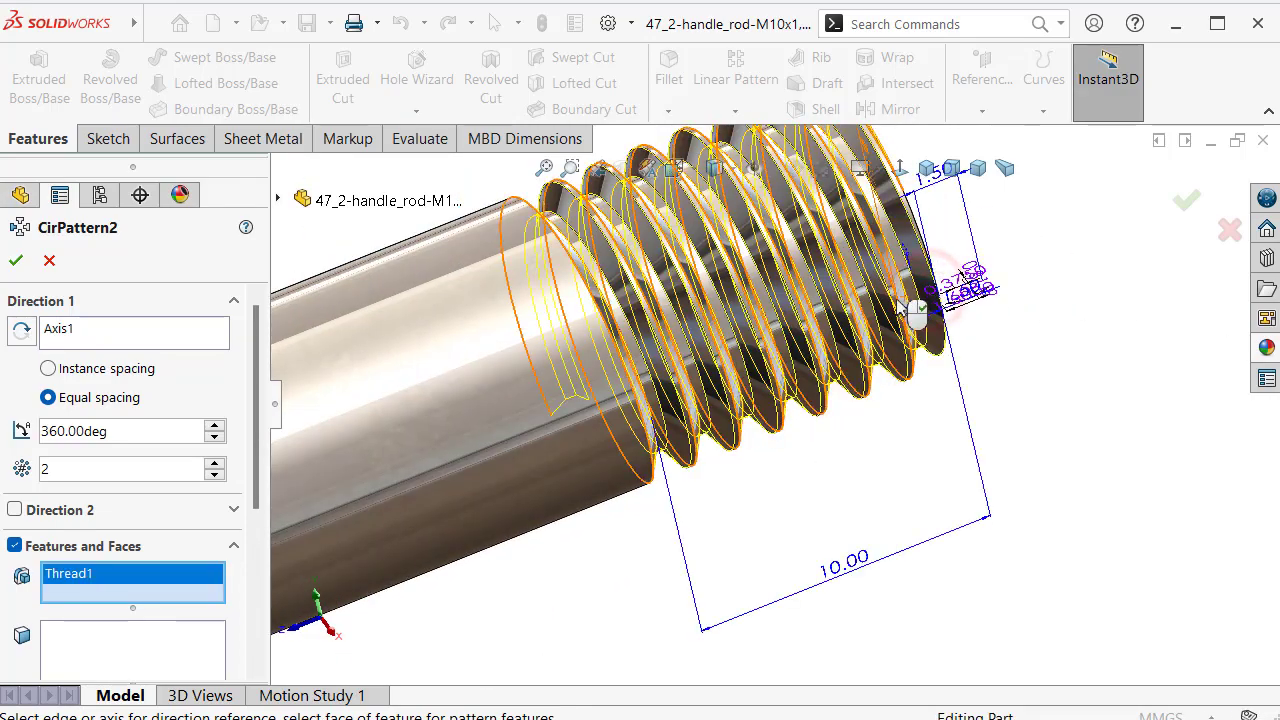
scroll(787, 262, "down", 2)
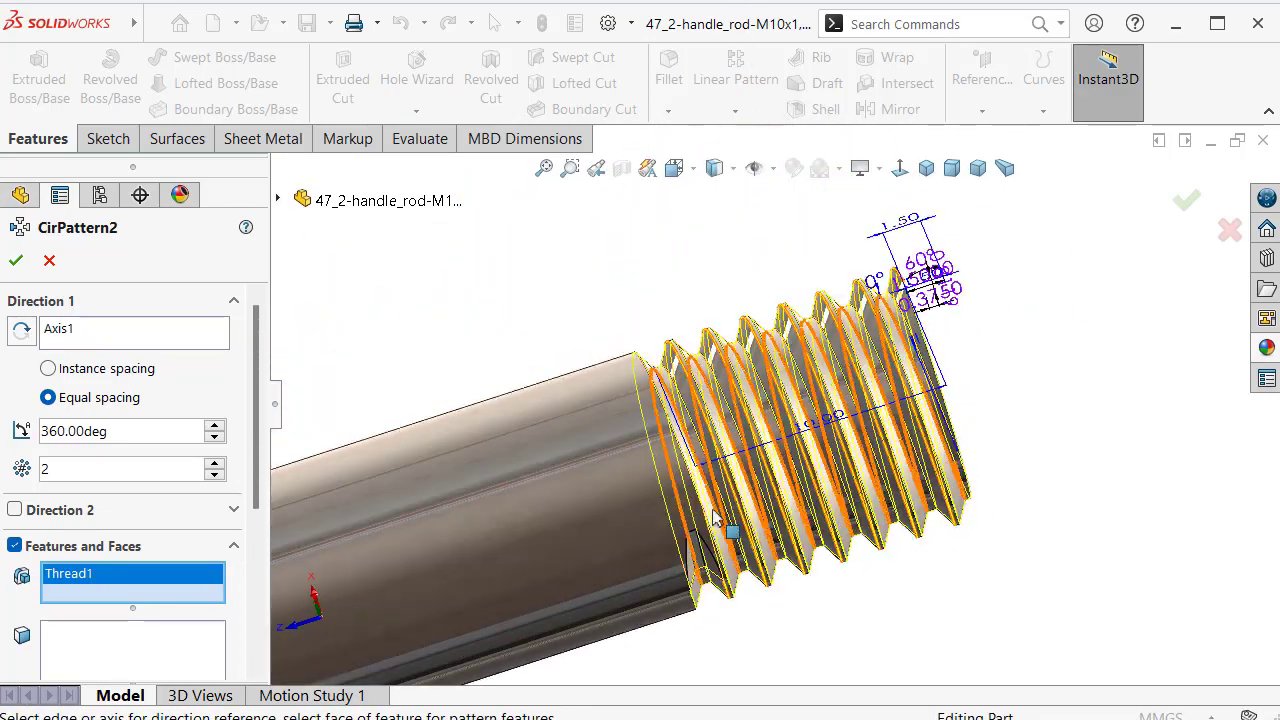
scroll(710, 585, "down", 2)
left_click(697, 585)
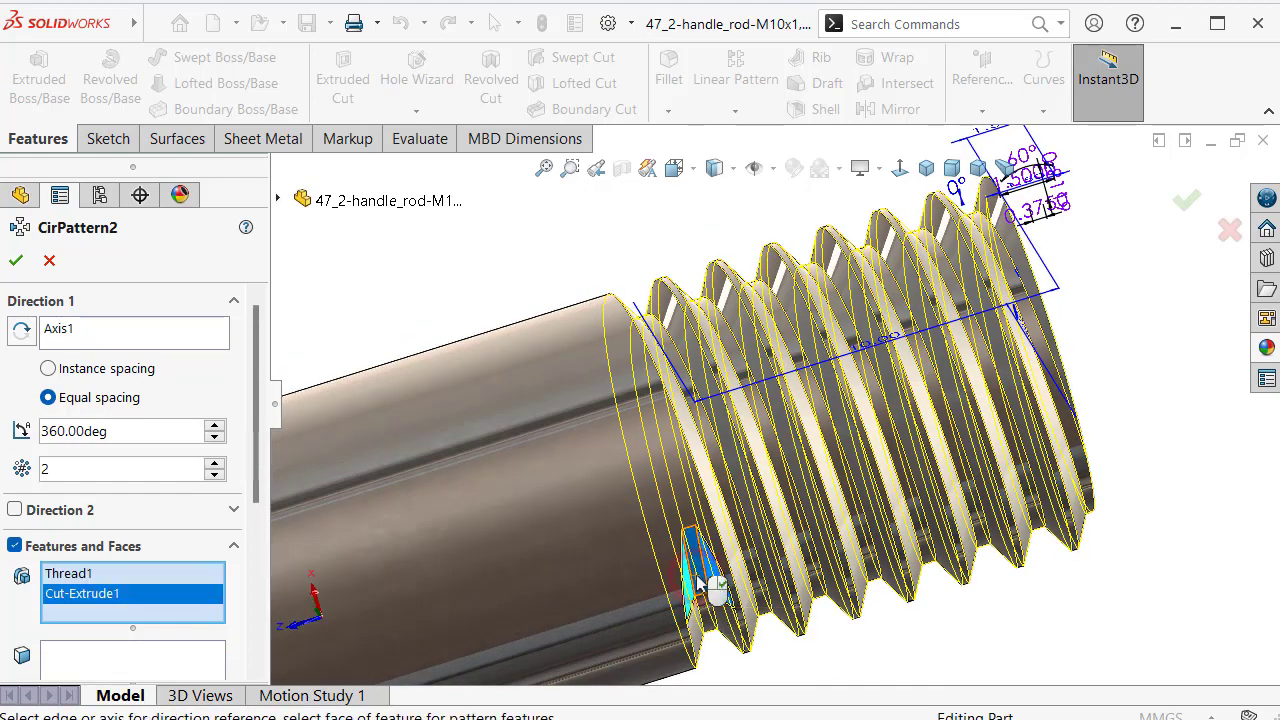
scroll(645, 436, "up", 2)
scroll(527, 485, "up", 2)
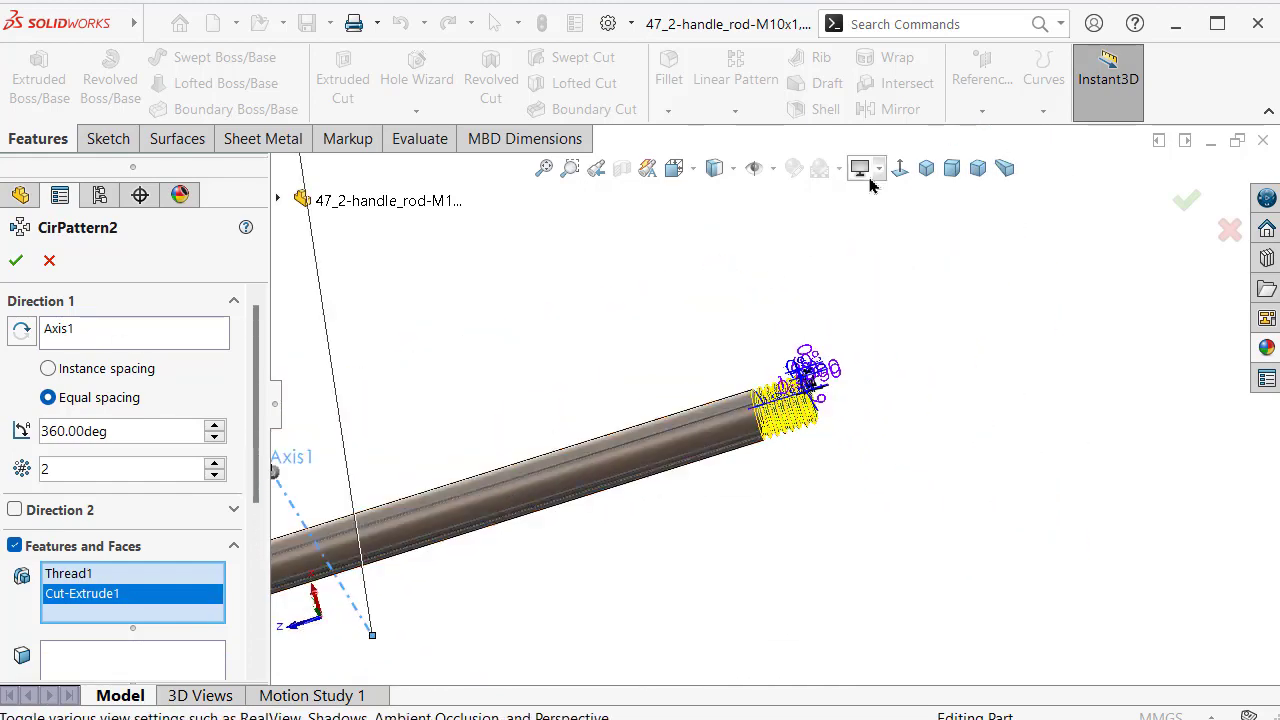
left_click(924, 169)
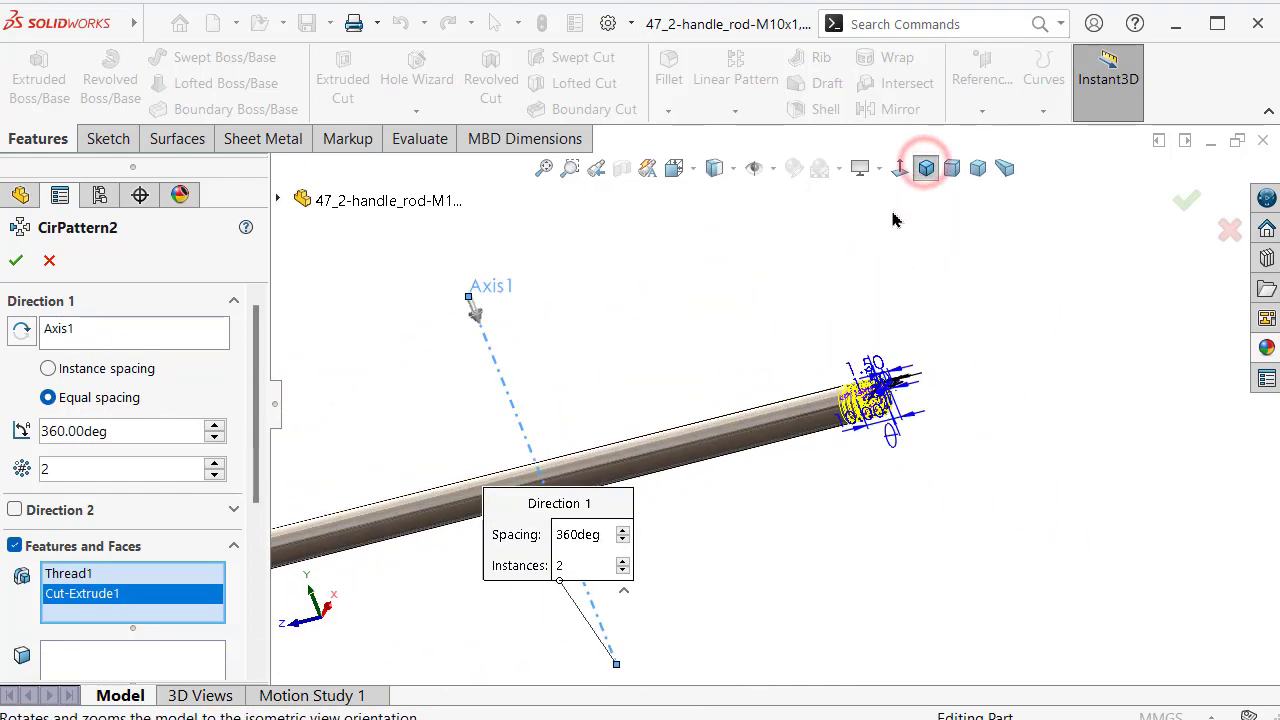
Step: Enable Geometry pattern and apply 2 instances over 360° to create CirPattern3
left_click(15, 261)
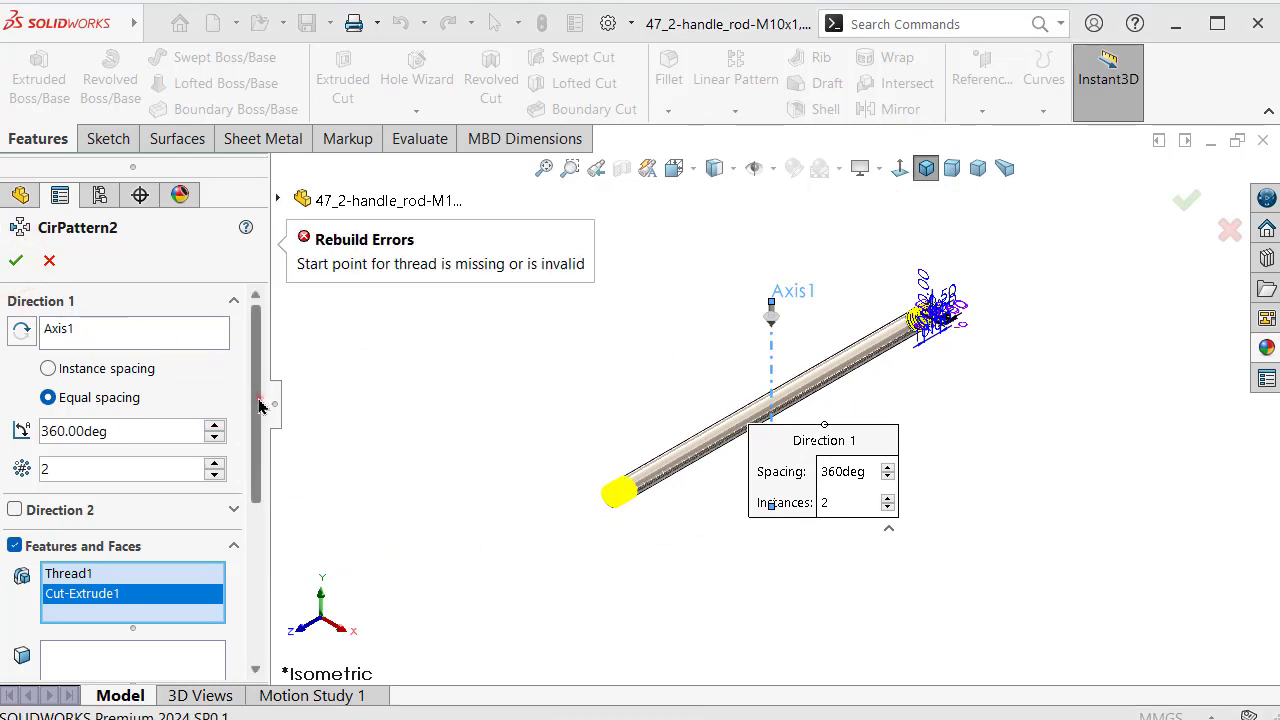
left_click_drag(258, 404, 260, 537)
left_click(50, 537)
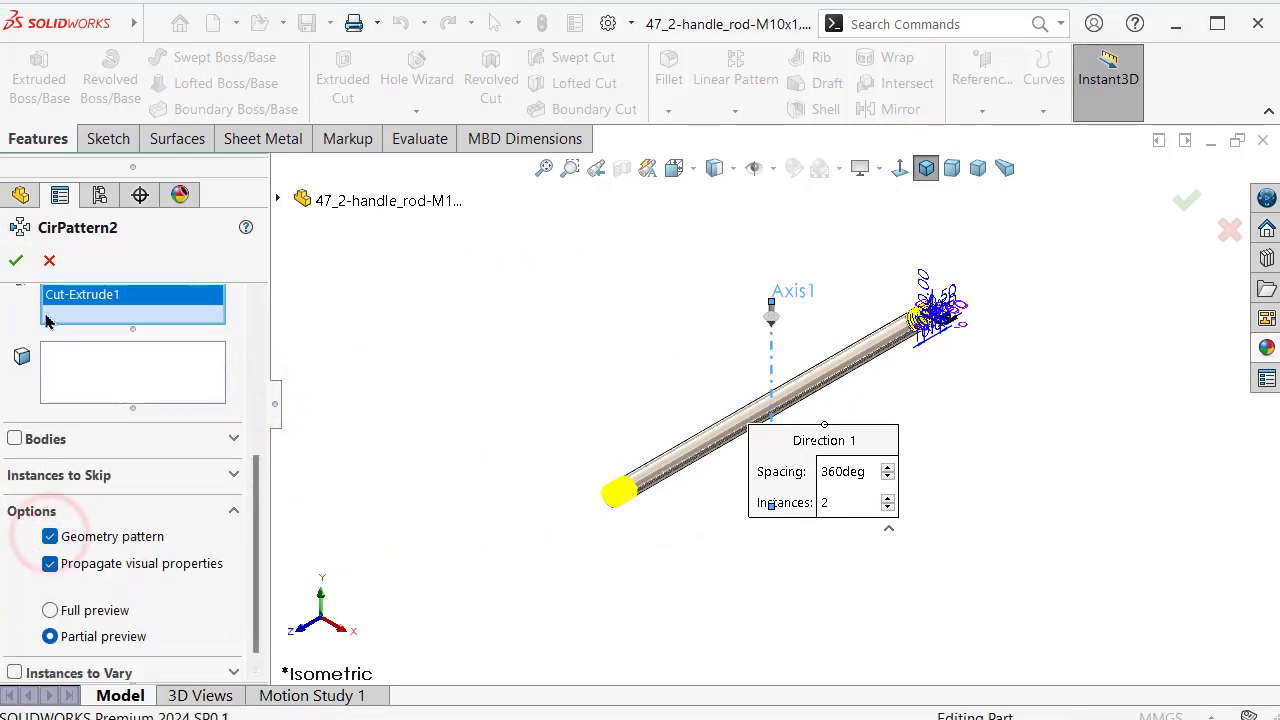
left_click(13, 263)
Step: Orbit and zoom the rod to inspect both threaded ends
middle_click_drag(903, 463, 771, 257)
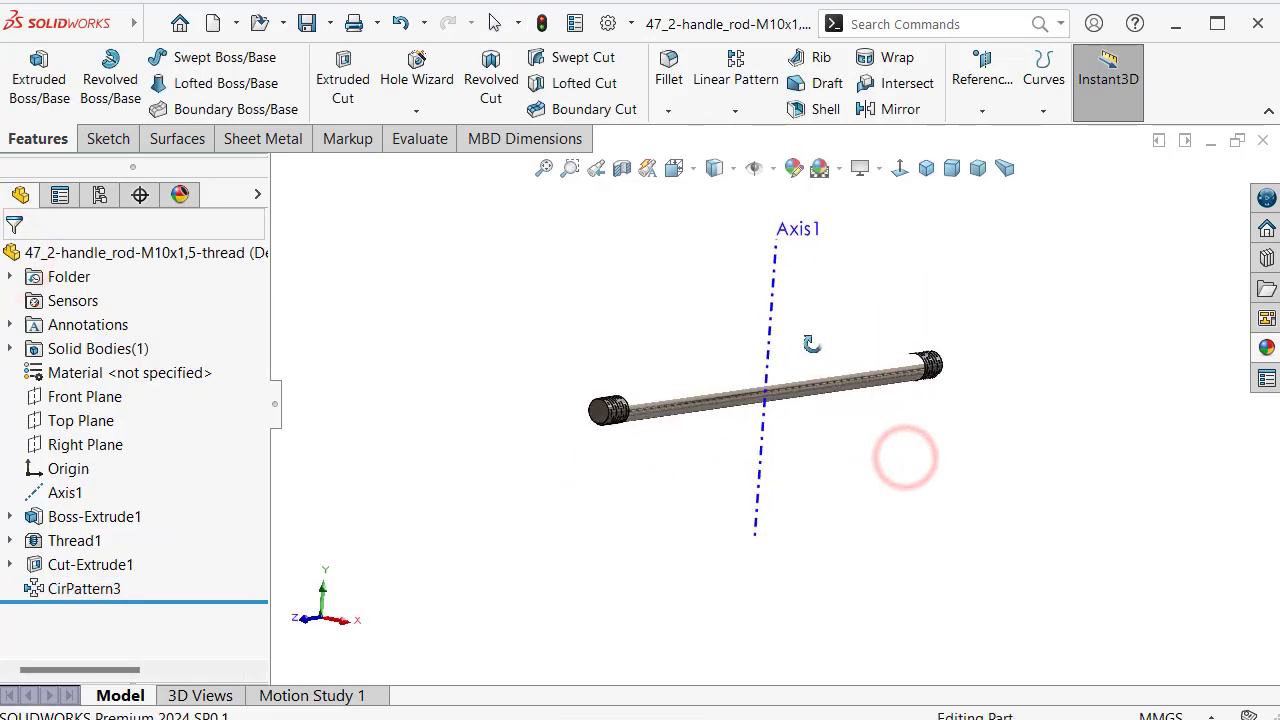
scroll(776, 335, "up", 5)
scroll(750, 380, "up", 3)
middle_click_drag(720, 429, 700, 314)
scroll(620, 420, "down", 4)
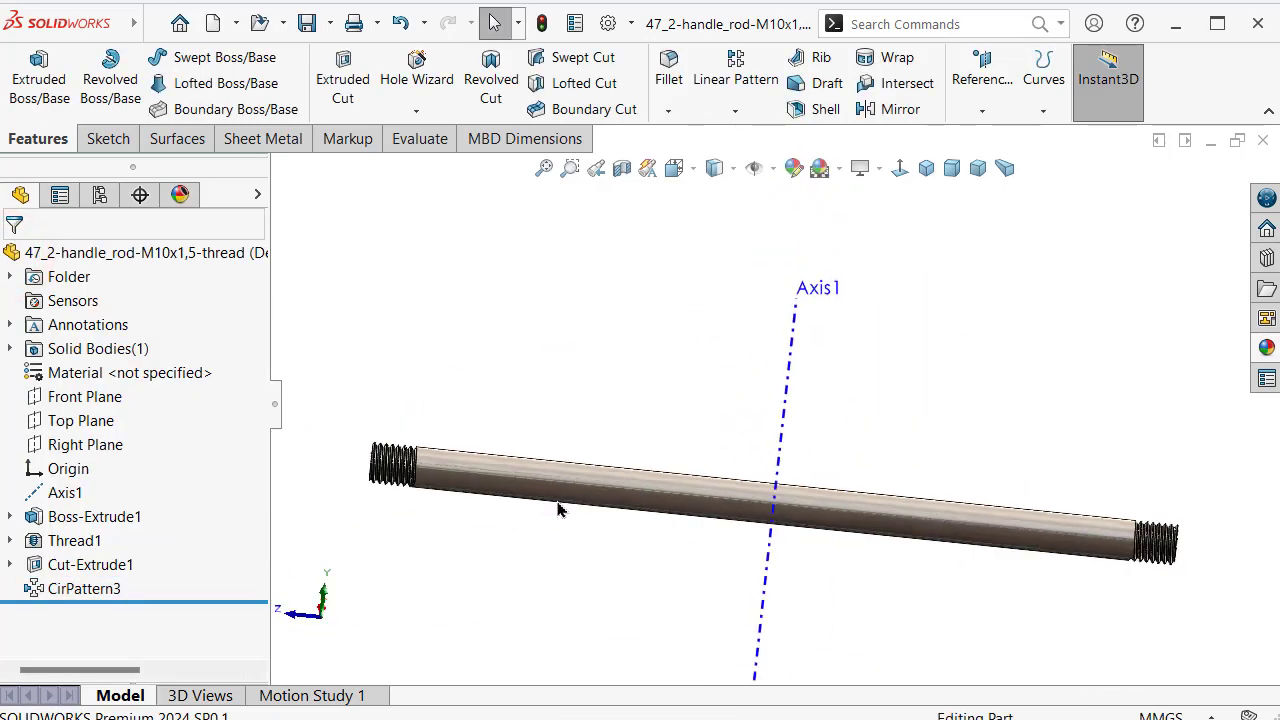
scroll(503, 475, "up", 3)
mouse_move(500, 434)
middle_mouse_down()
mouse_move(531, 363)
mouse_move(583, 420)
mouse_move(571, 365)
mouse_move(634, 264)
mouse_move(611, 360)
mouse_move(537, 423)
mouse_move(642, 511)
middle_mouse_up()
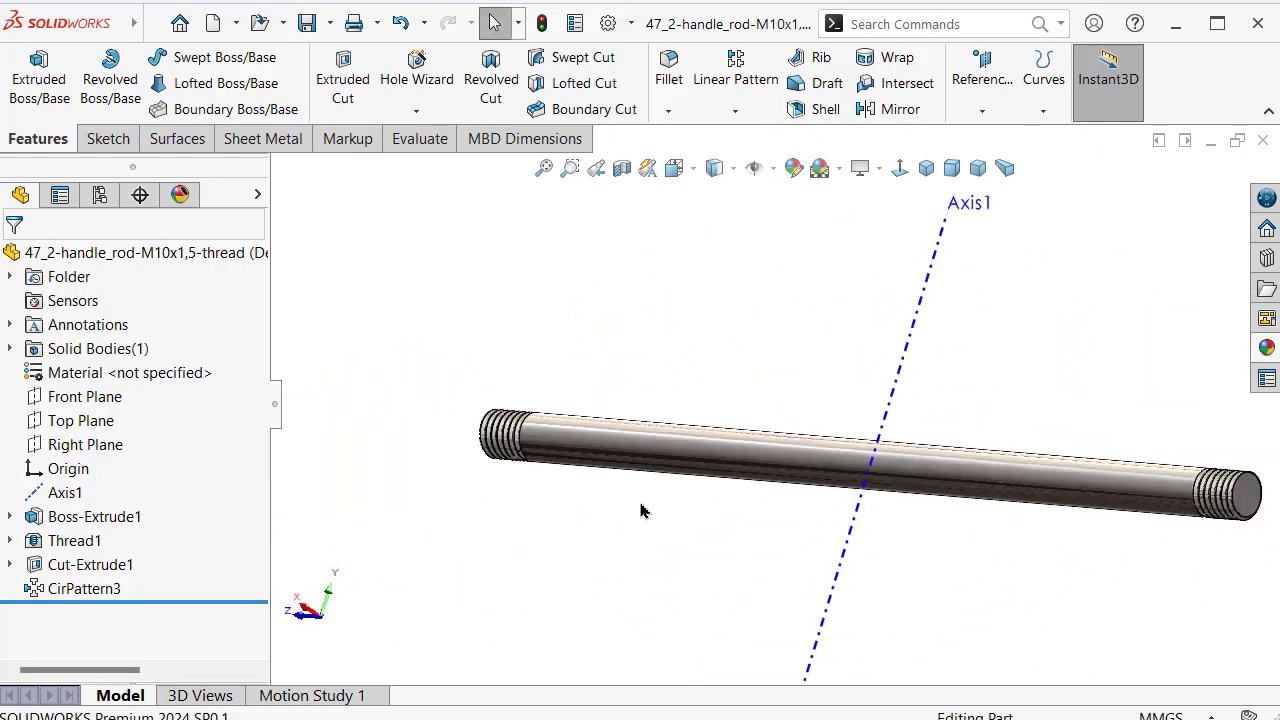
Step: Hide Axis1, try isometric, dimetric and trimetric views, and collapse the FeatureManager tree
left_click(945, 220)
left_click(1030, 163)
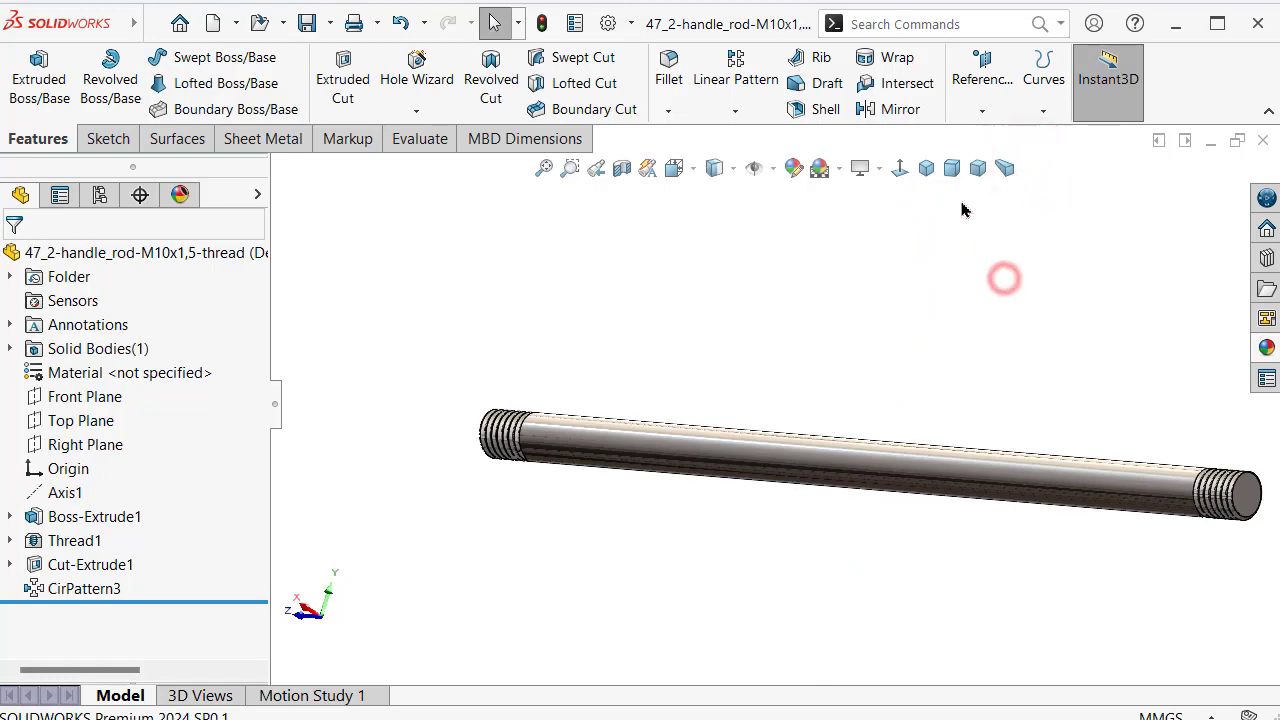
left_click(926, 168)
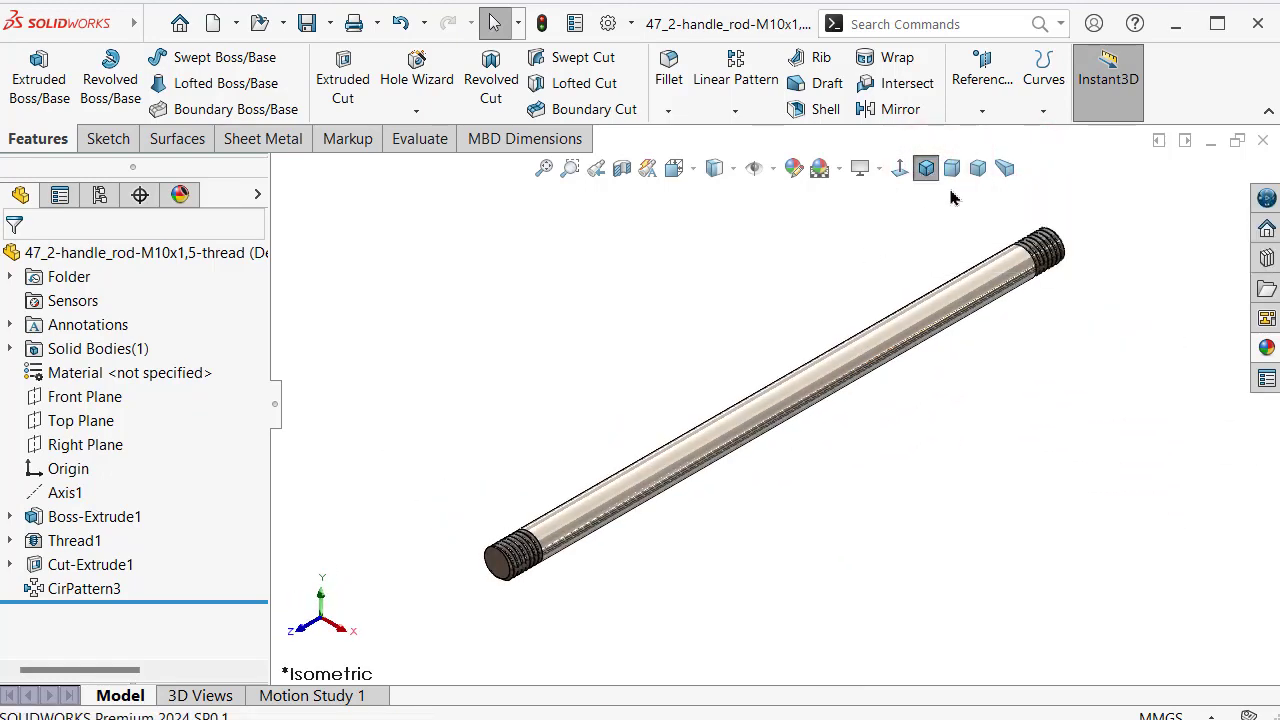
left_click(1005, 168)
left_click(956, 170)
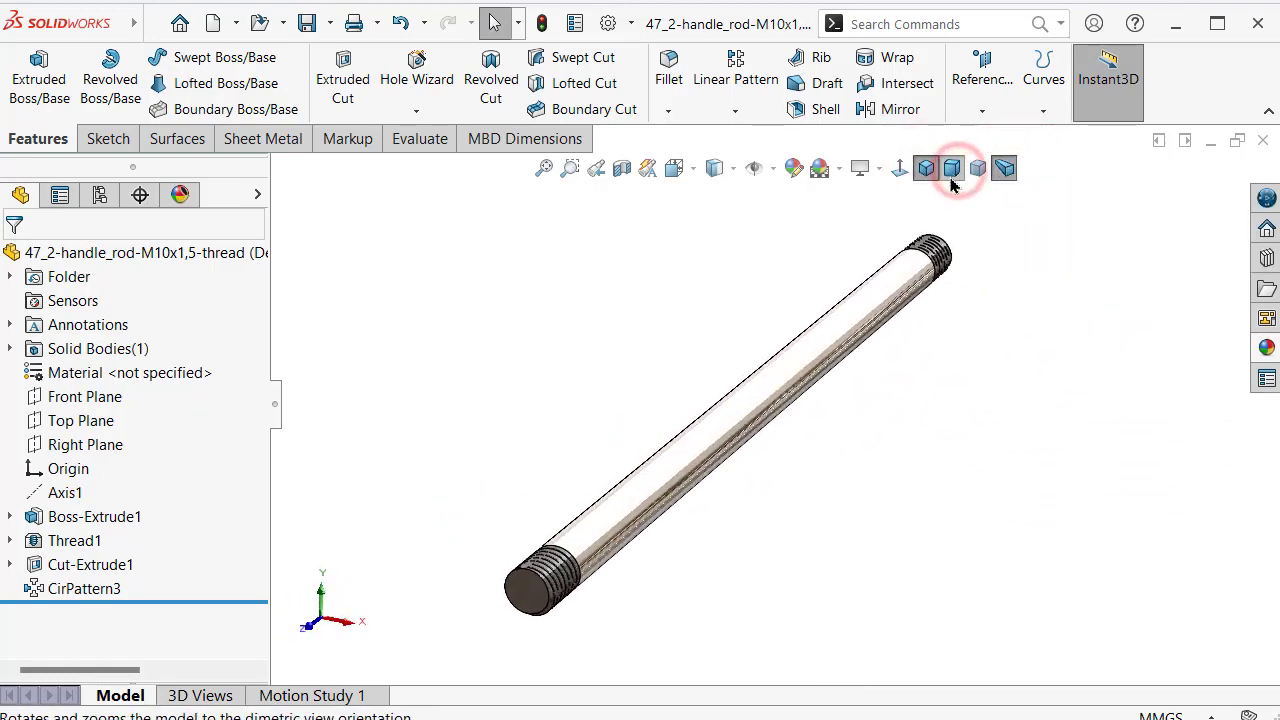
left_click(279, 405)
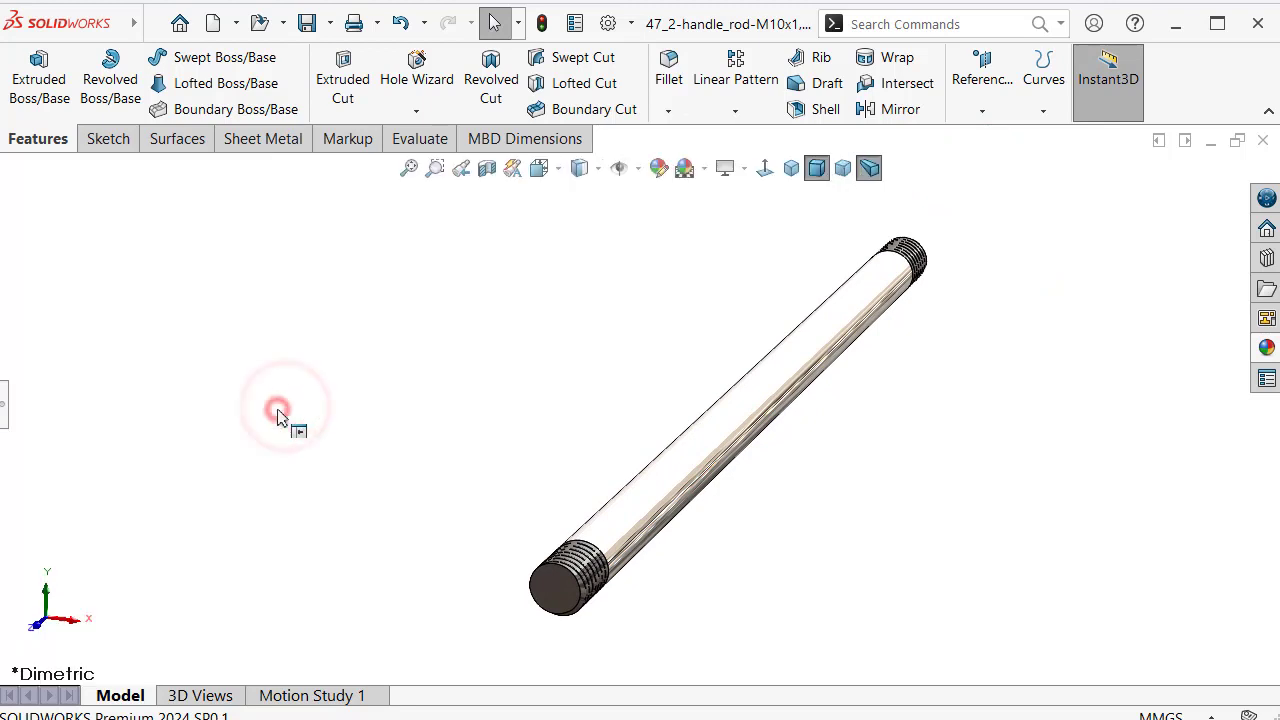
left_click(843, 168)
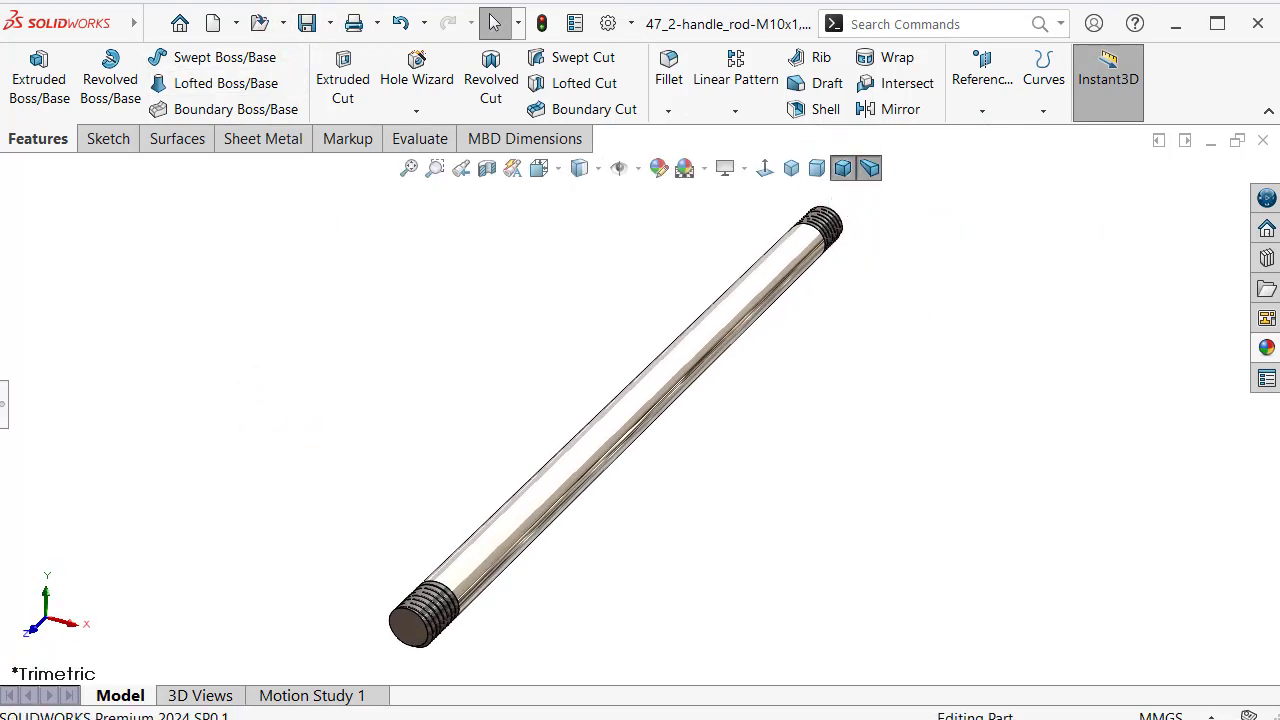